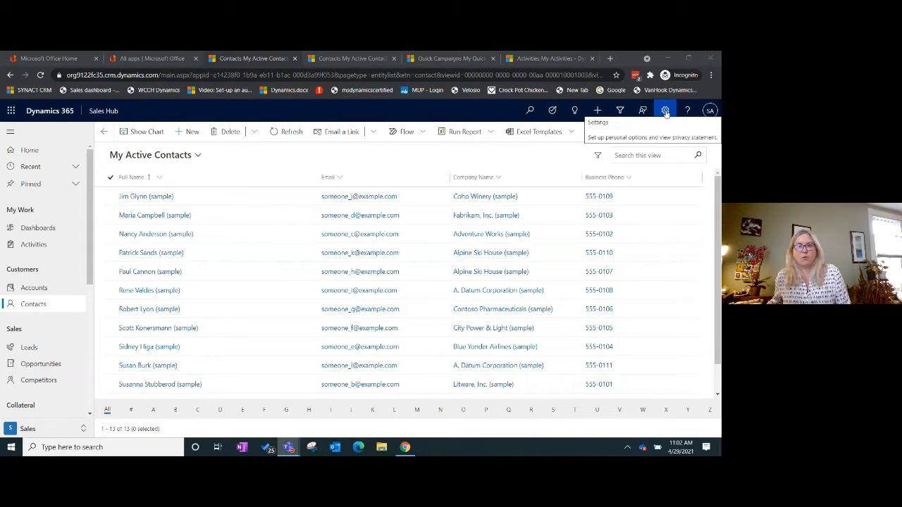
- Open the email templates section of the personal options
click(666, 111)
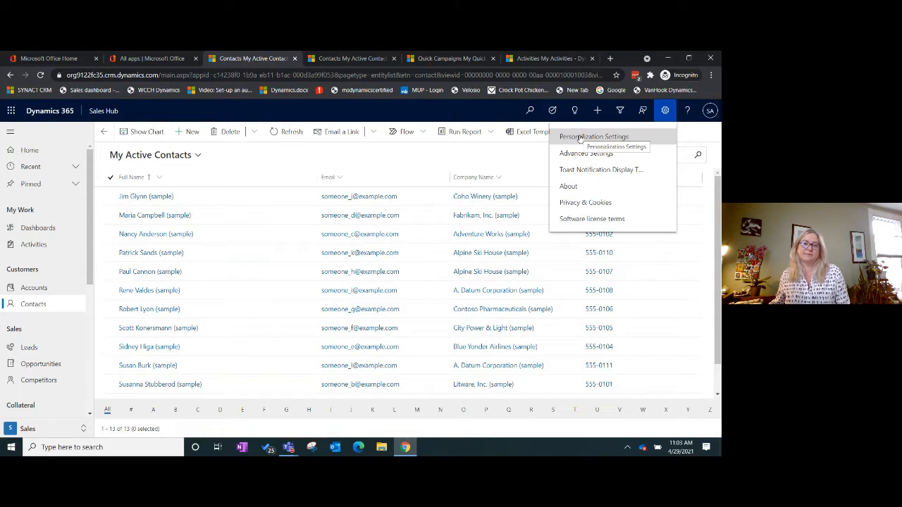
click(580, 138)
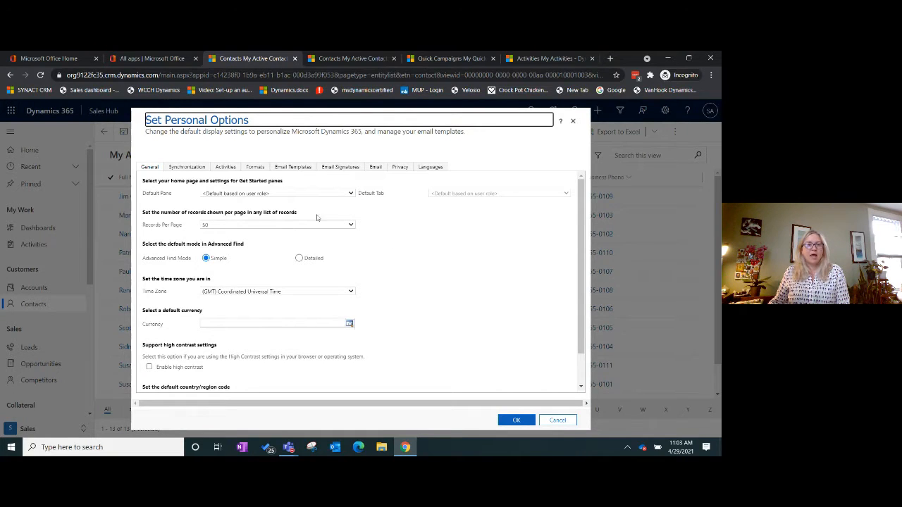
click(297, 170)
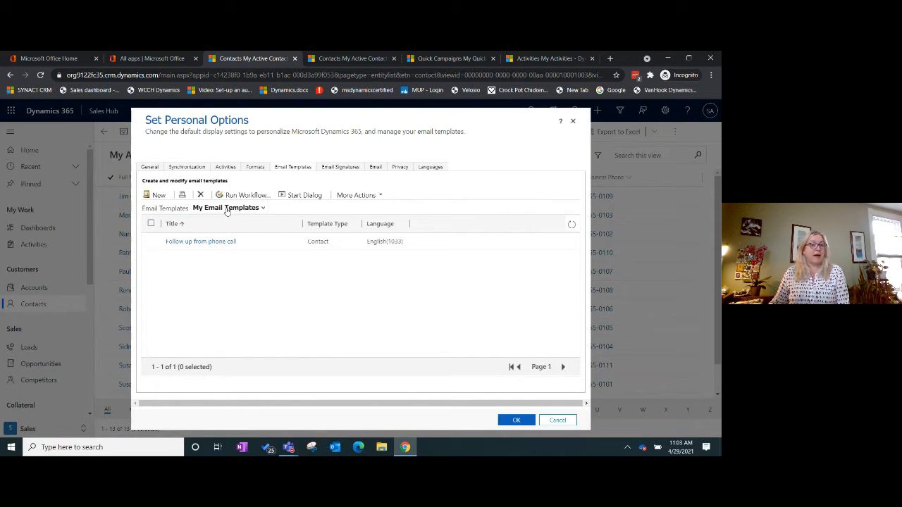
- Look through the All Email Templates view, and return to the My Email Templates view
click(262, 208)
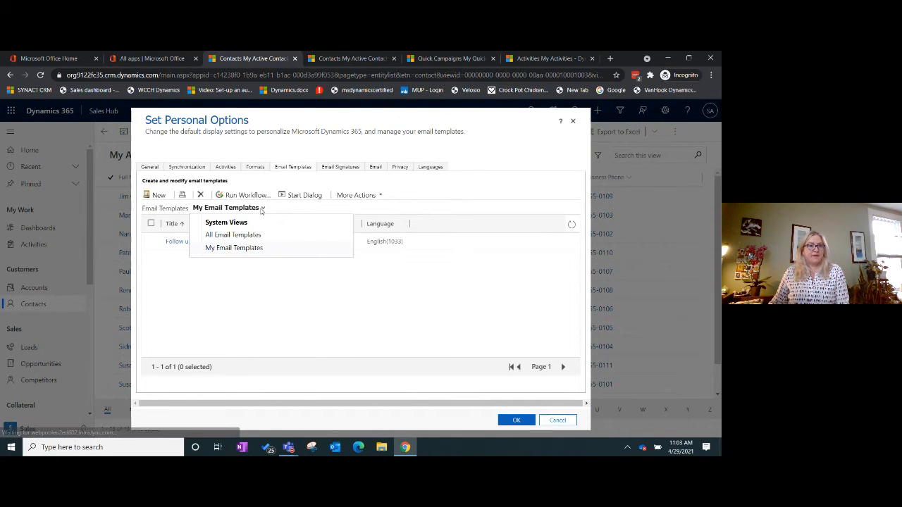
click(239, 239)
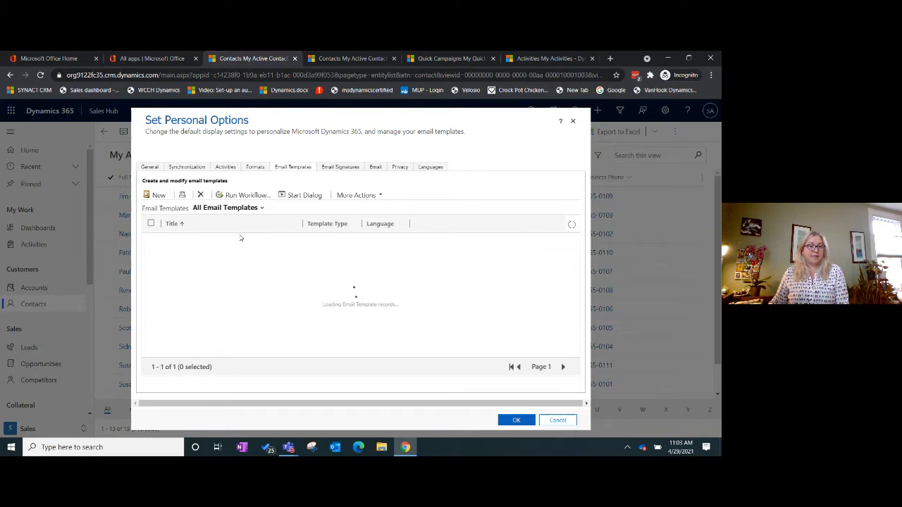
scroll(259, 330, down, 2)
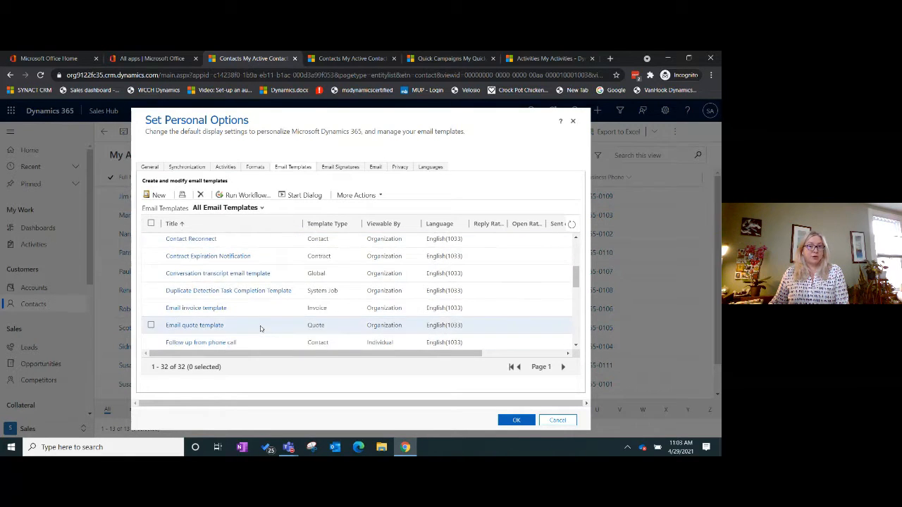
scroll(261, 296, up, 3)
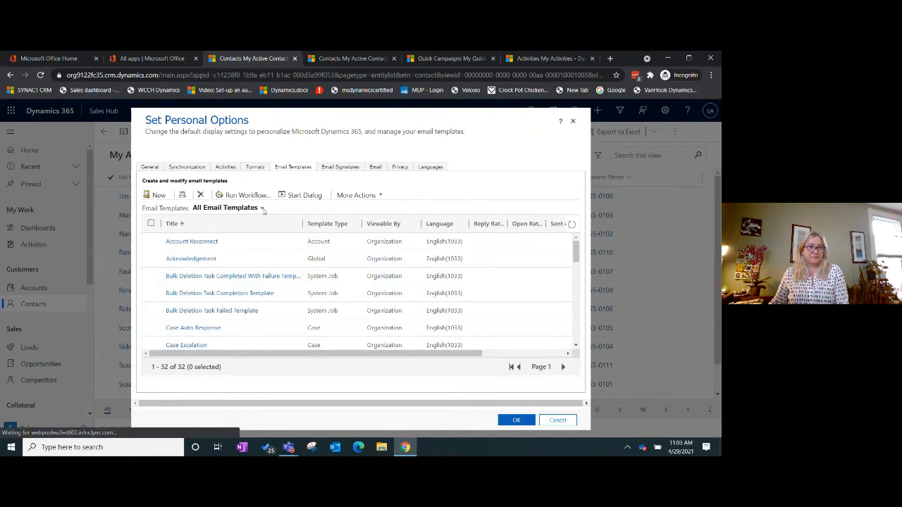
click(262, 208)
click(234, 246)
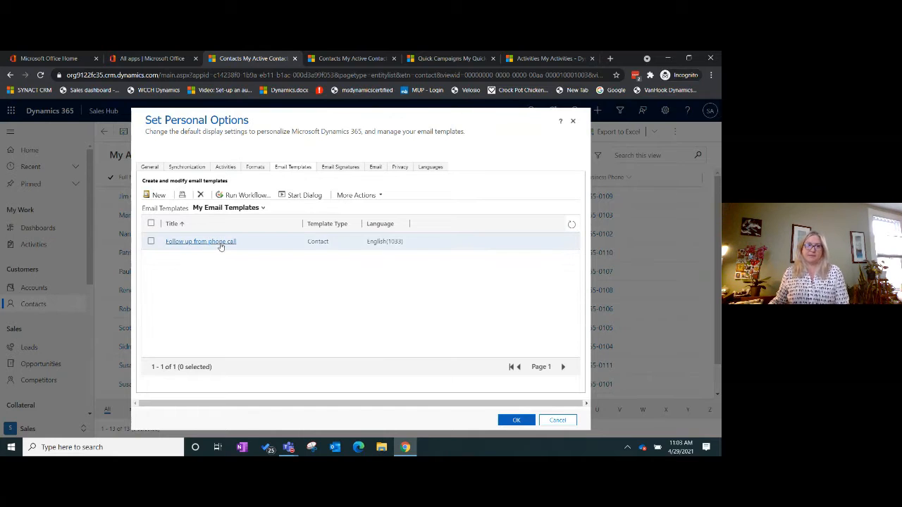
- Create a new email template of type Global and maximize its form window
click(156, 196)
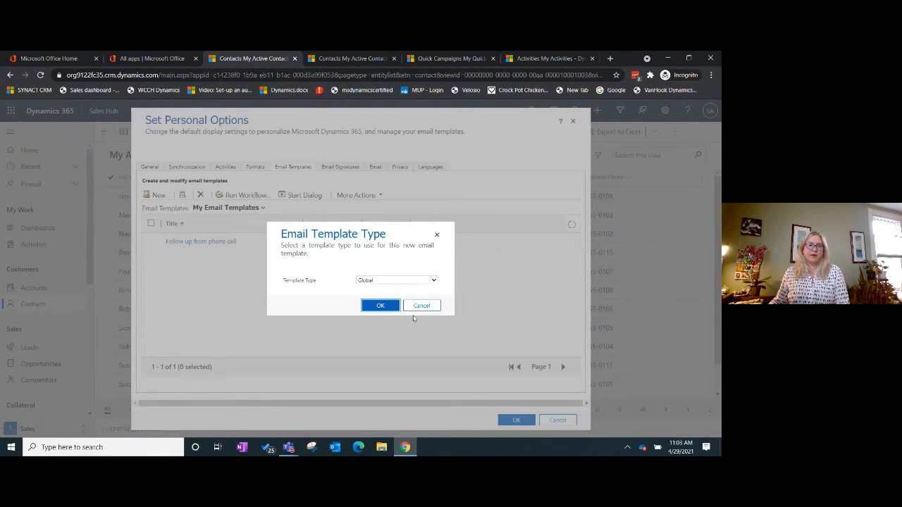
click(423, 280)
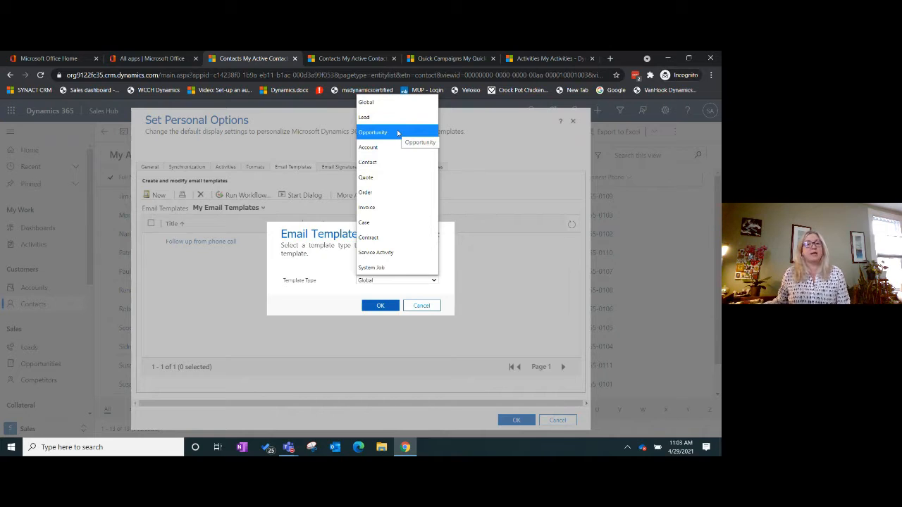
click(403, 103)
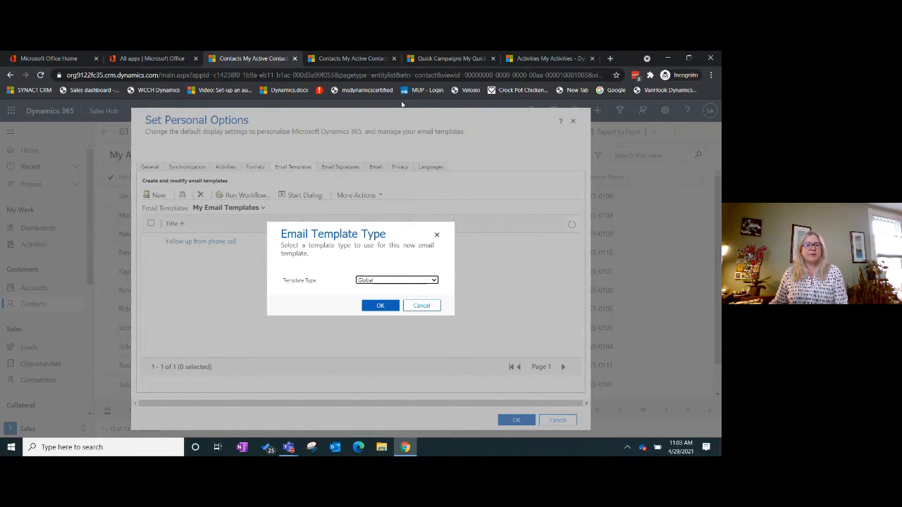
click(382, 308)
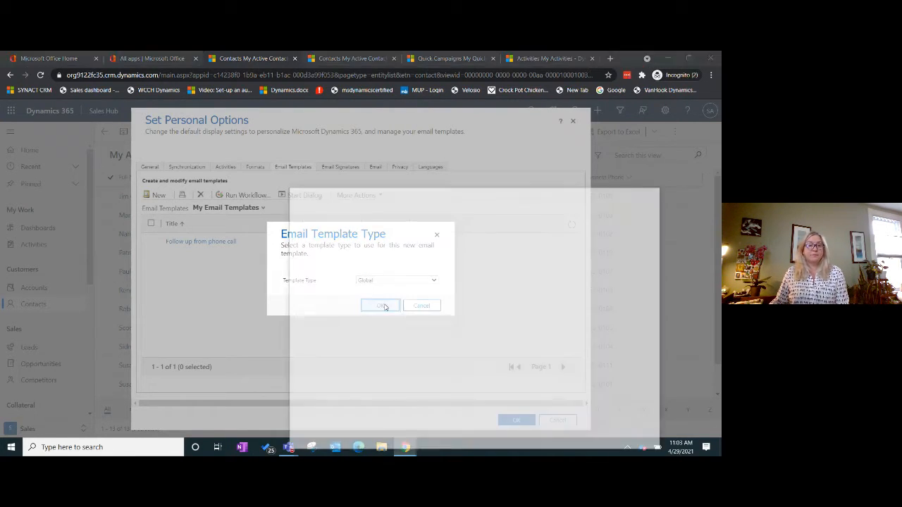
click(630, 192)
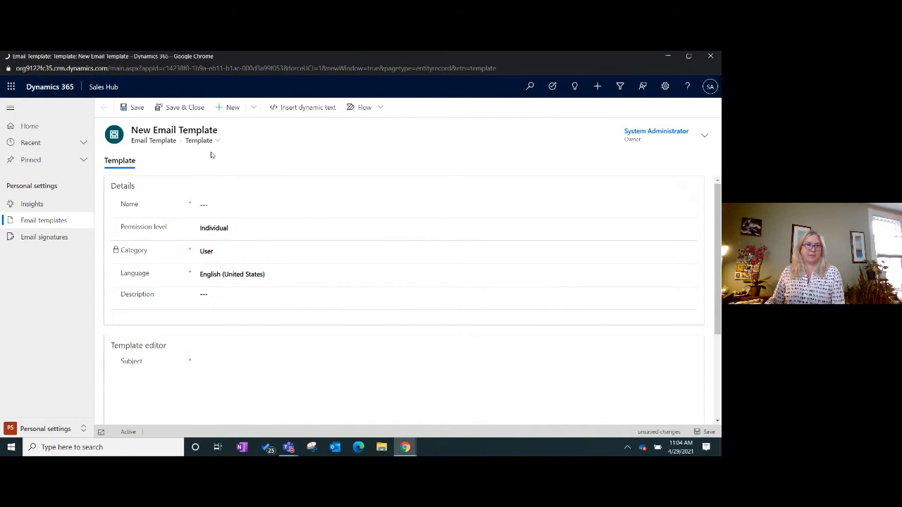
- Name the new email template "Cold Call Missed You Email"
click(218, 207)
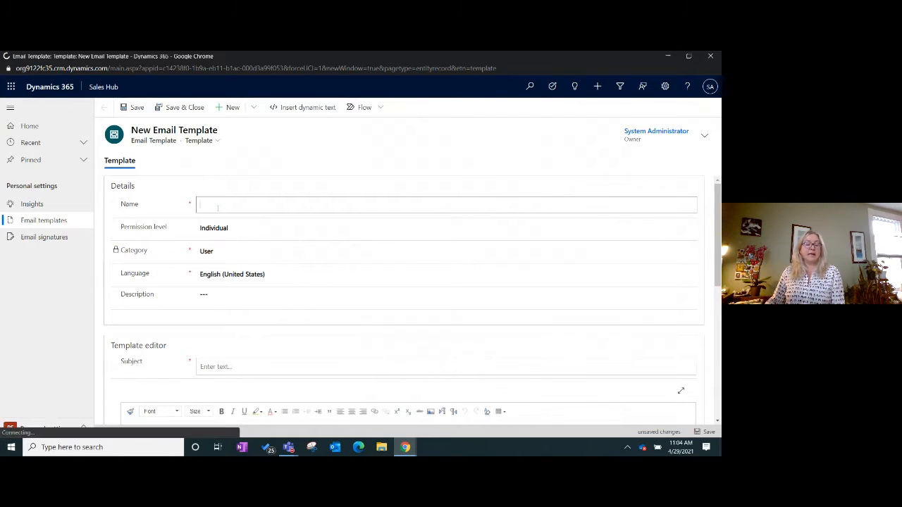
text(Co)
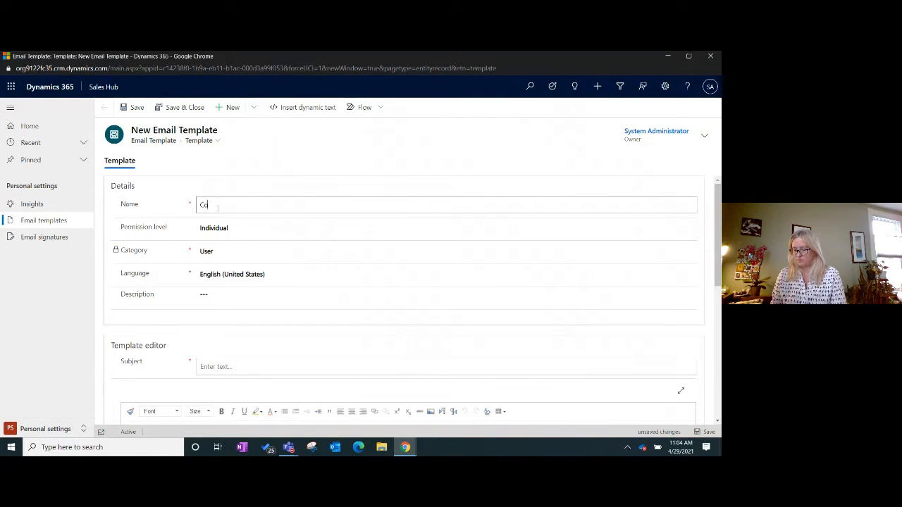
text(ld Call Mis)
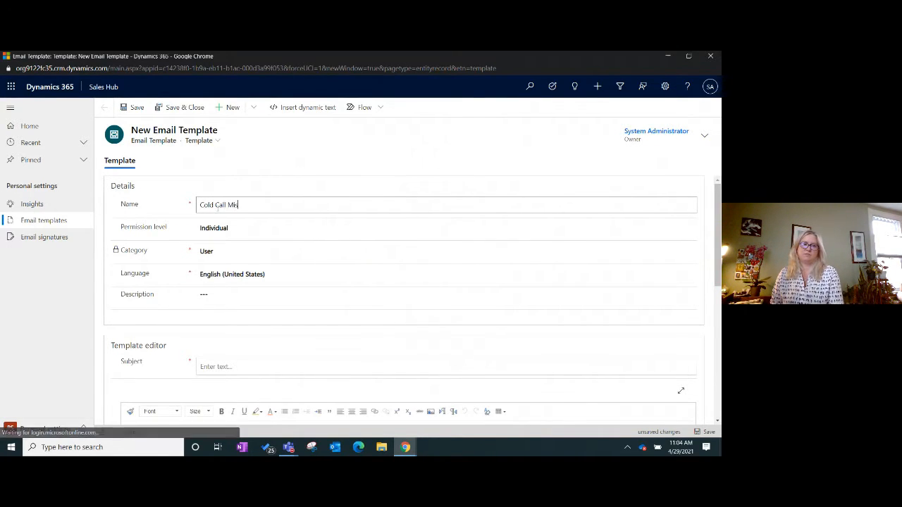
text(sed You E)
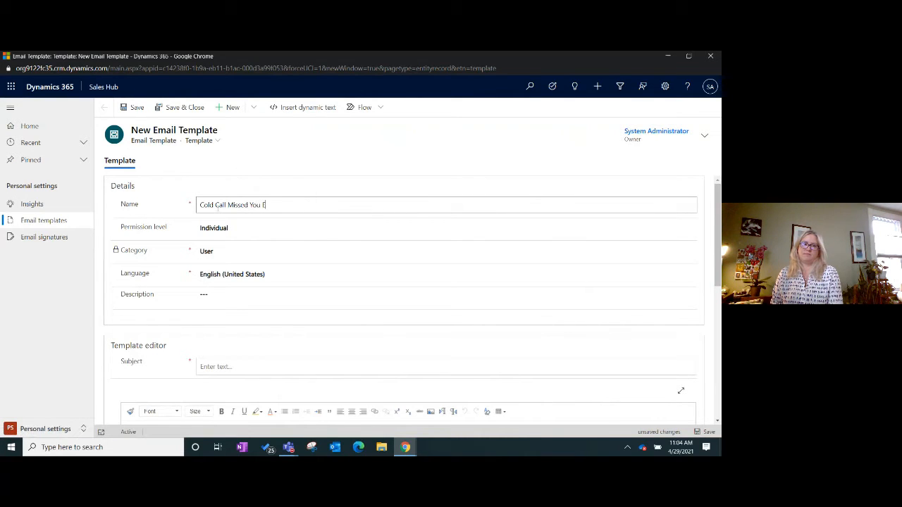
text(mail)
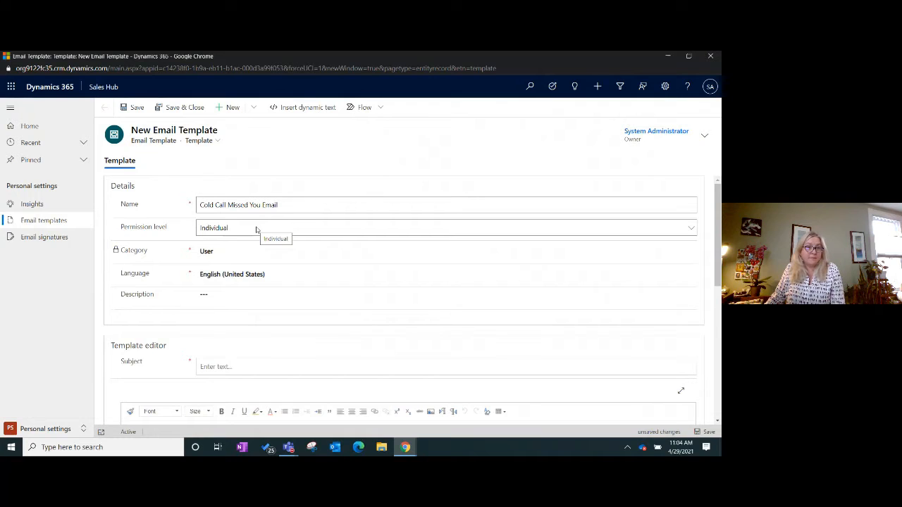
- Keep the template's permission level at Individual and set its category to Lead
click(258, 228)
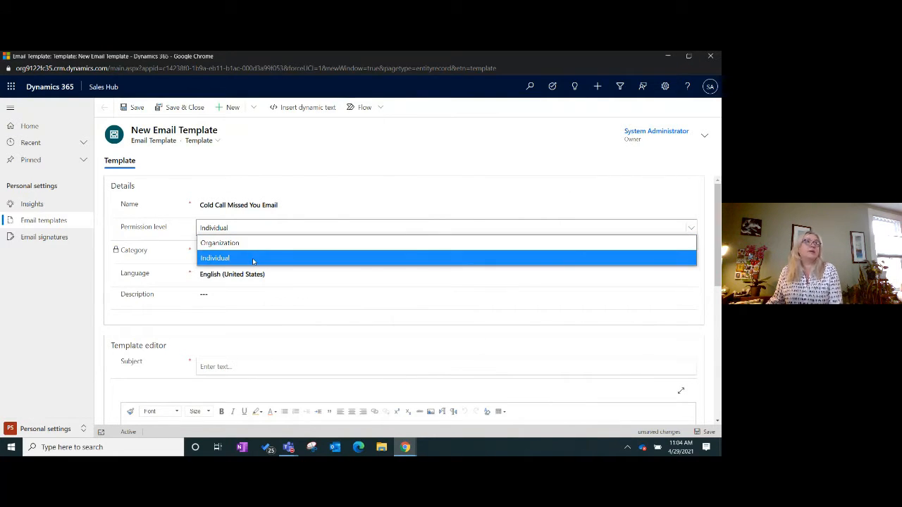
click(252, 258)
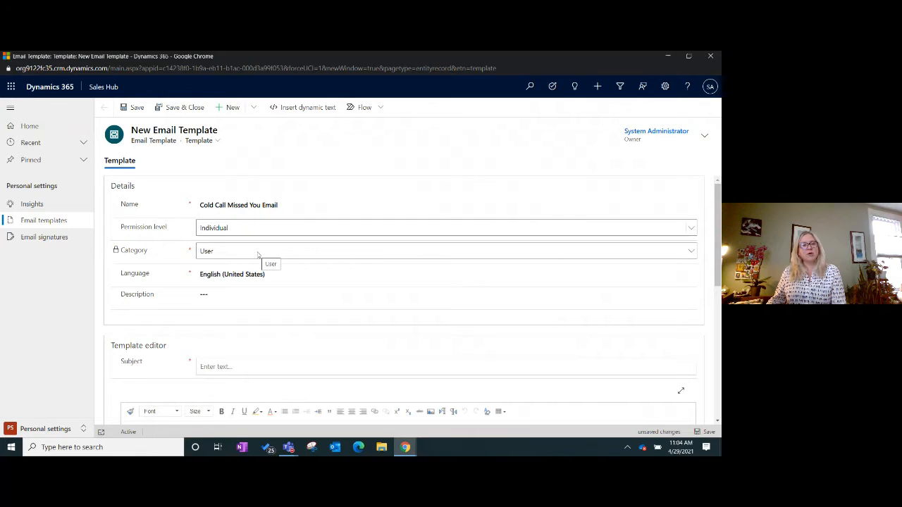
click(258, 255)
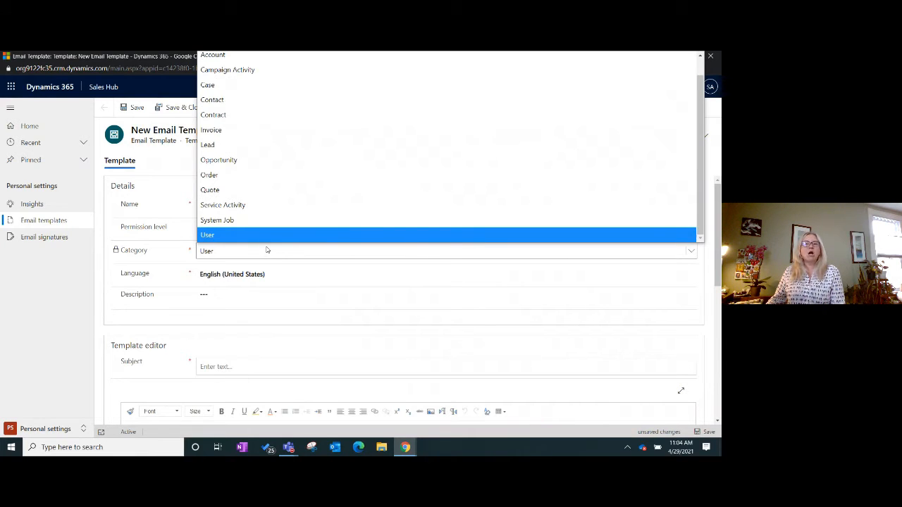
click(268, 251)
click(281, 258)
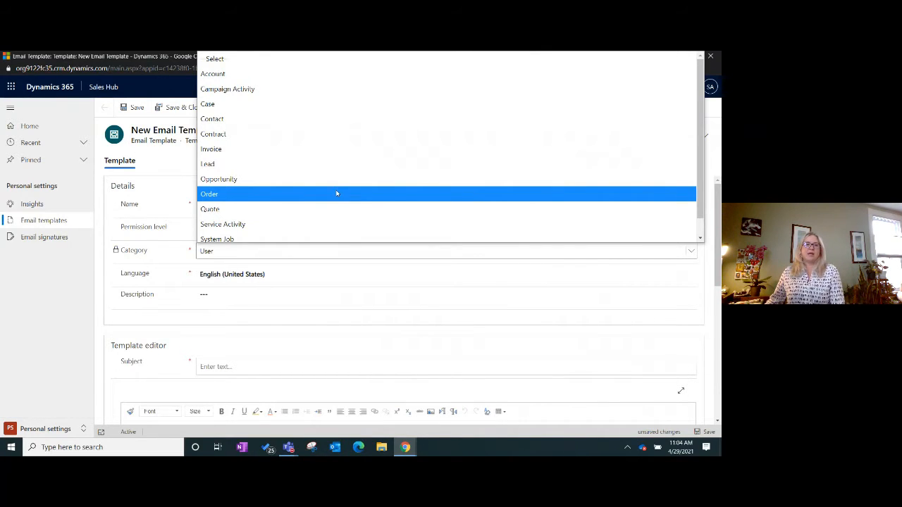
click(331, 160)
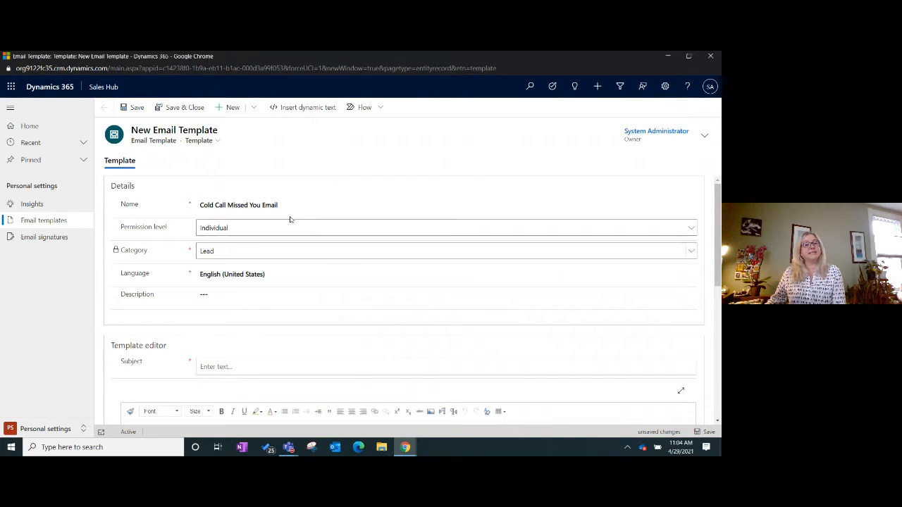
click(271, 251)
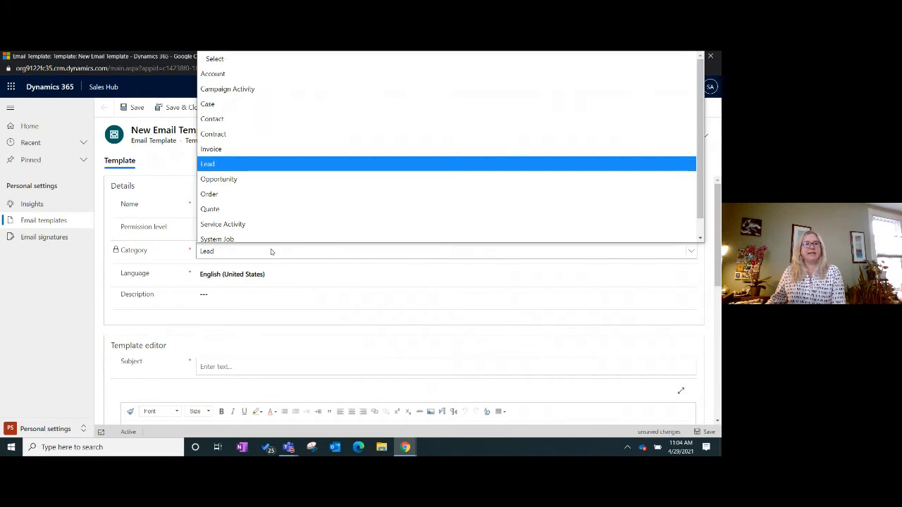
click(271, 252)
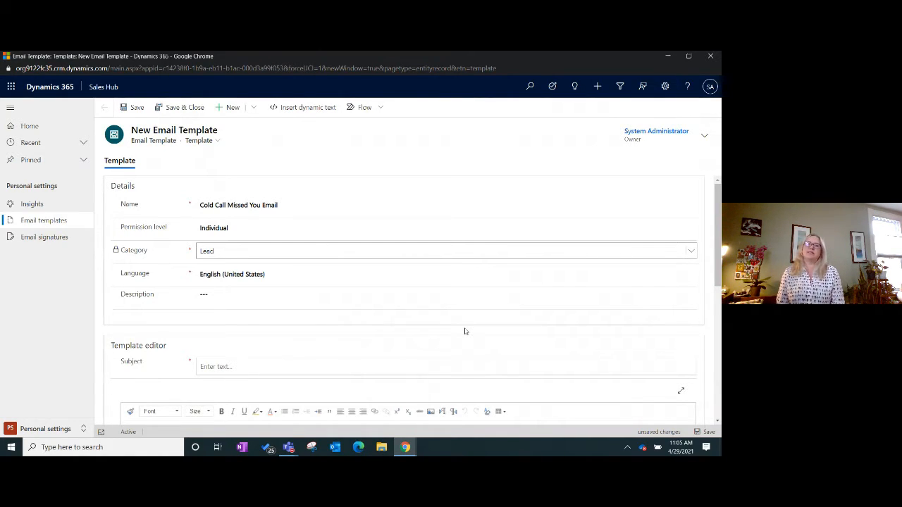
click(338, 251)
click(337, 251)
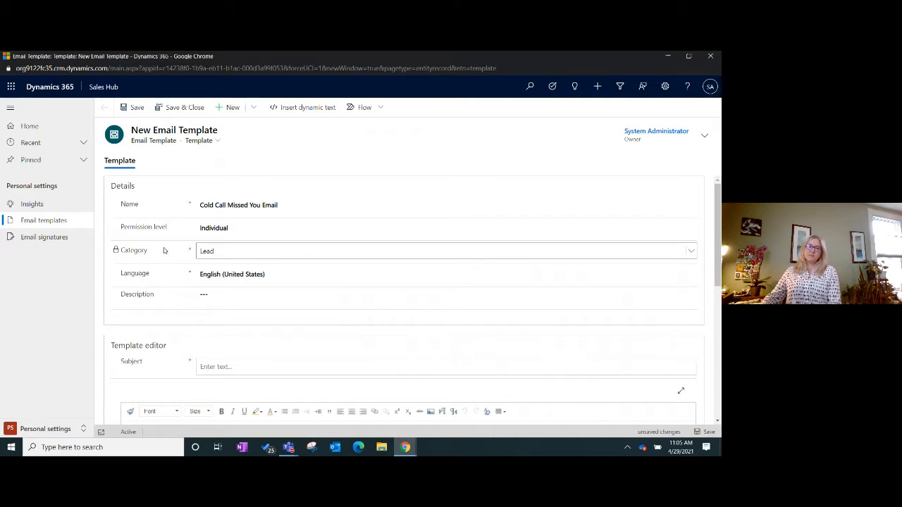
- Enter "description" as the email template's description
click(199, 298)
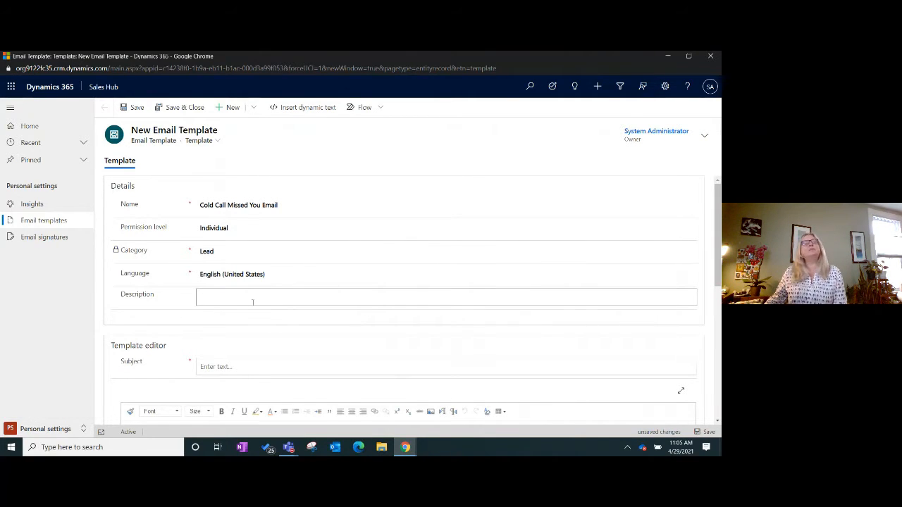
text(e)
text(descr)
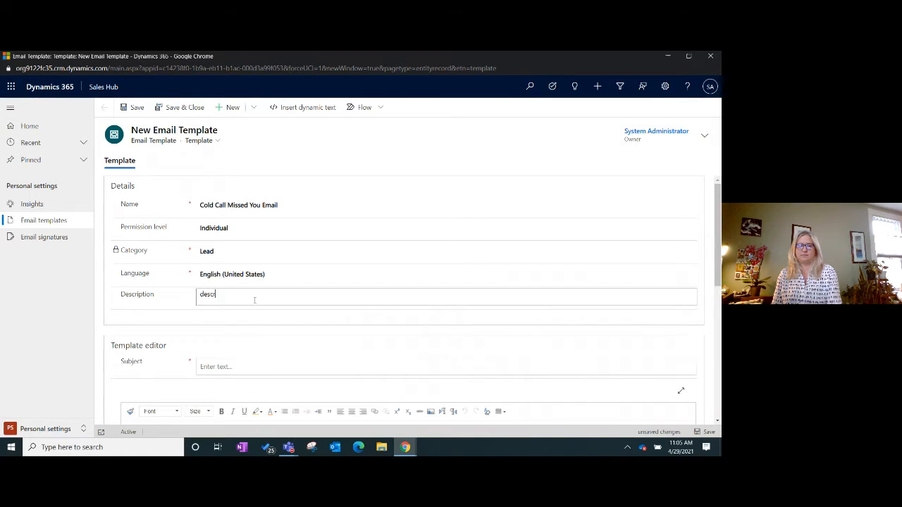
text(iption)
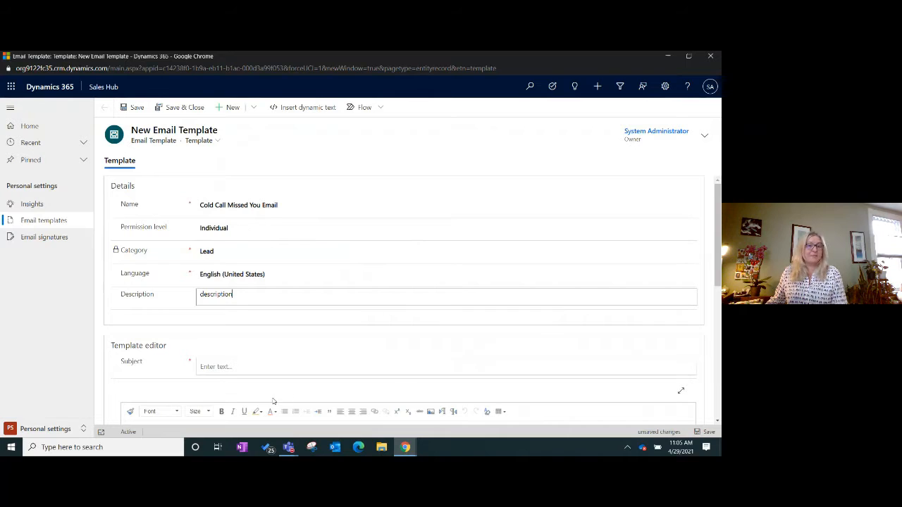
- Set the email template's subject to "Sorry I missed you"
scroll(296, 343, down, 2)
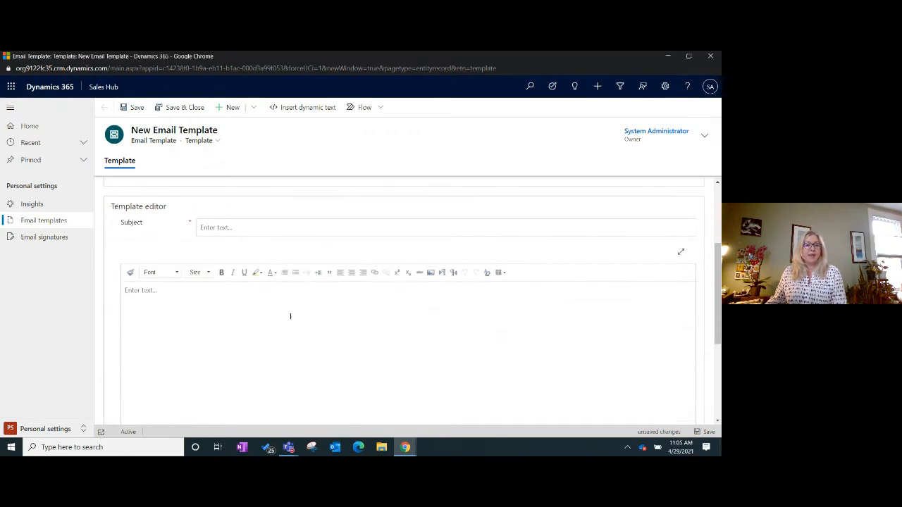
click(262, 229)
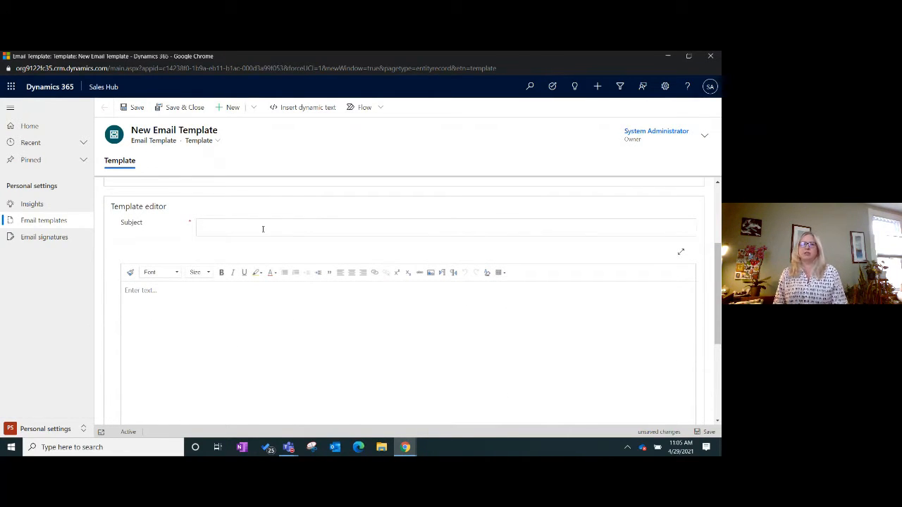
text(S)
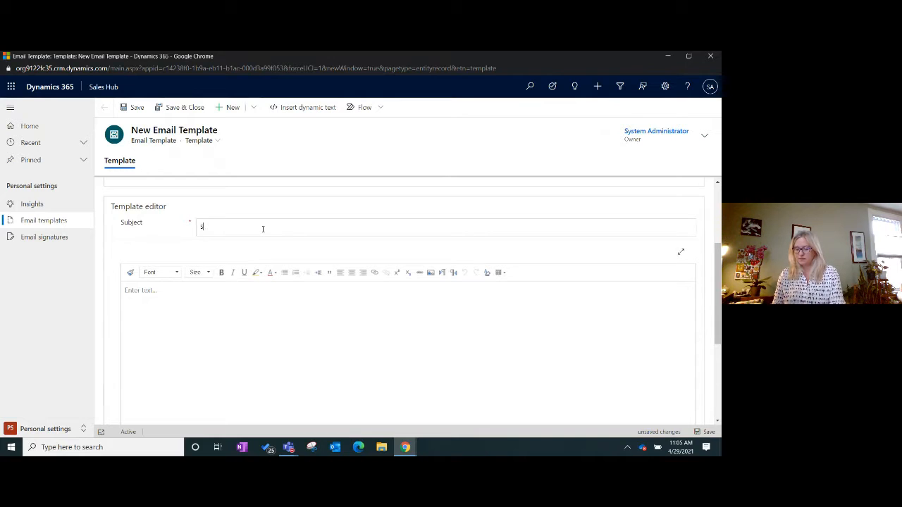
text(orry I missed yo)
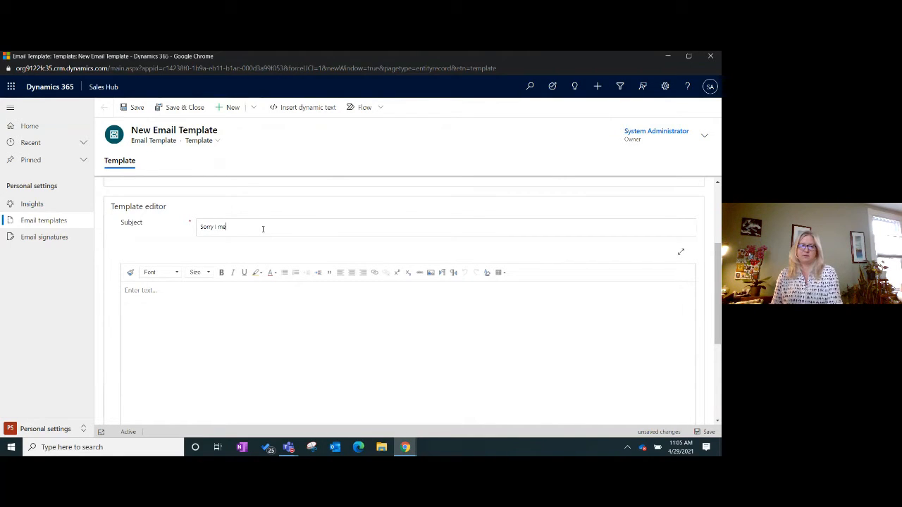
text(u)
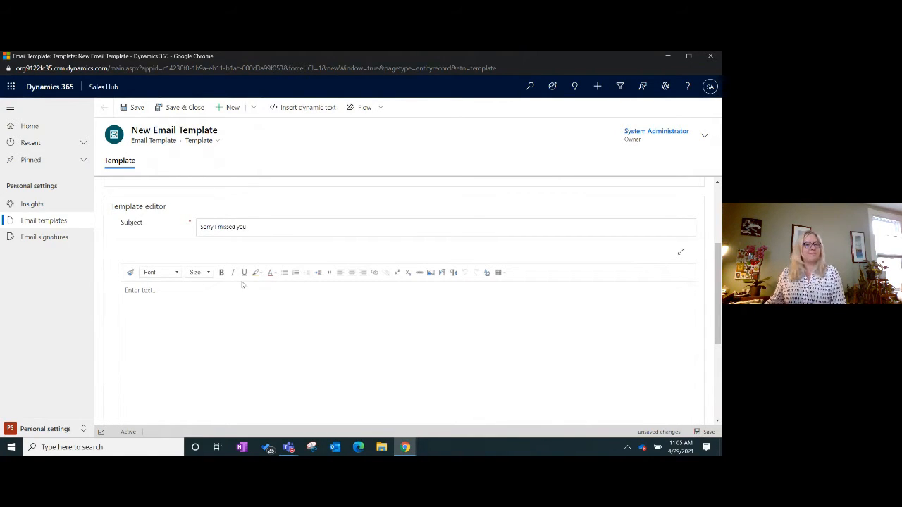
- Start the template body with "Hi" and choose the Lead's First Name field as dynamic text
click(210, 292)
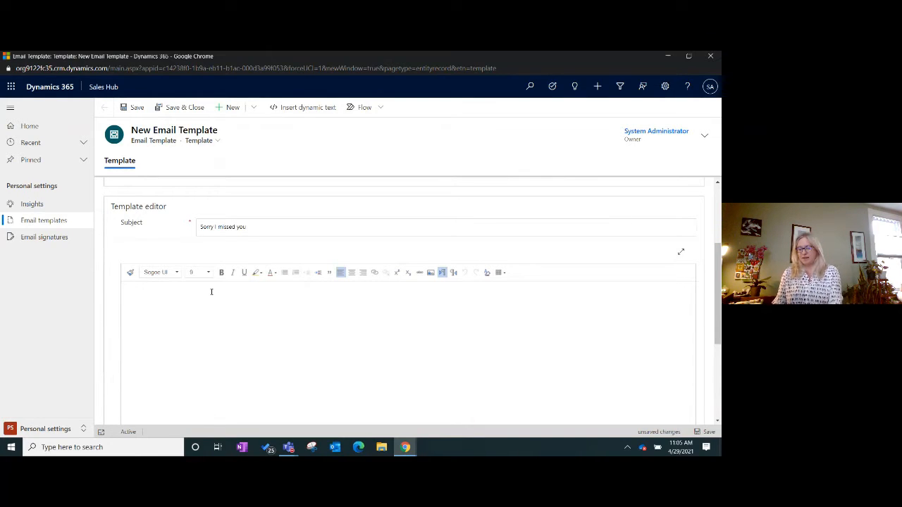
text(Hi)
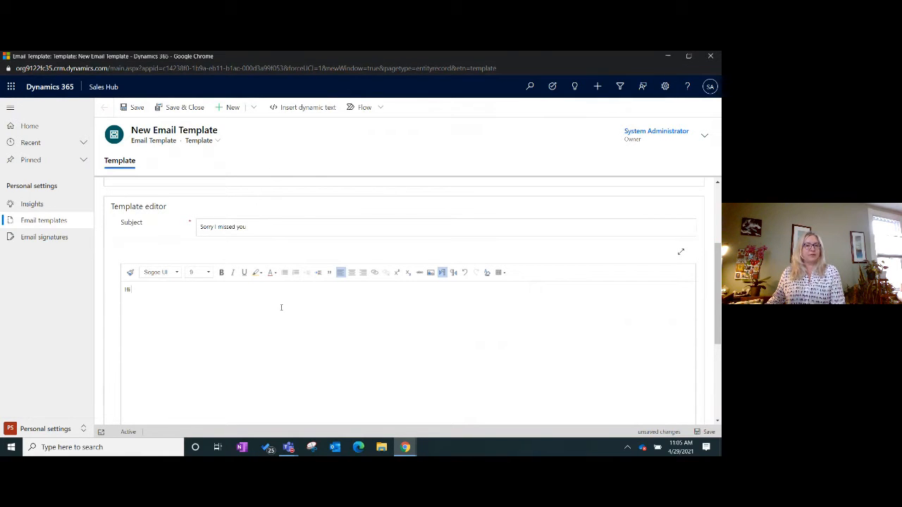
click(309, 108)
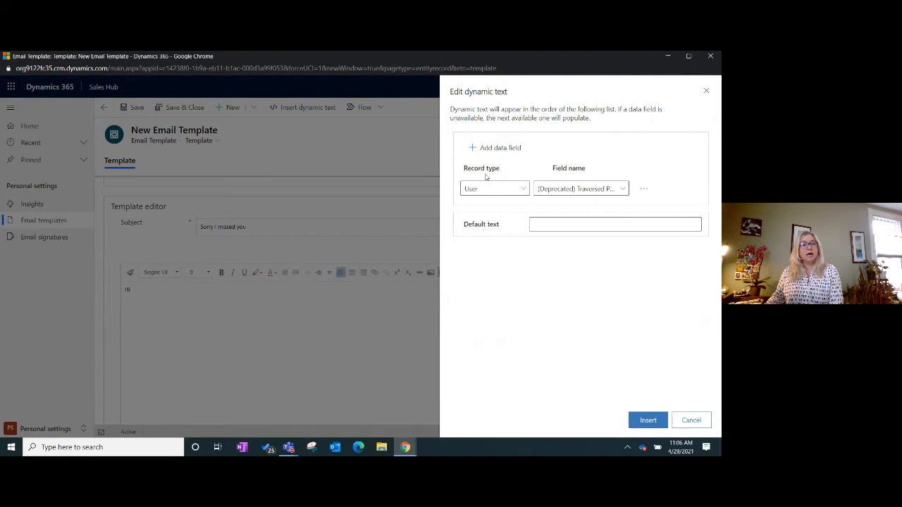
click(525, 191)
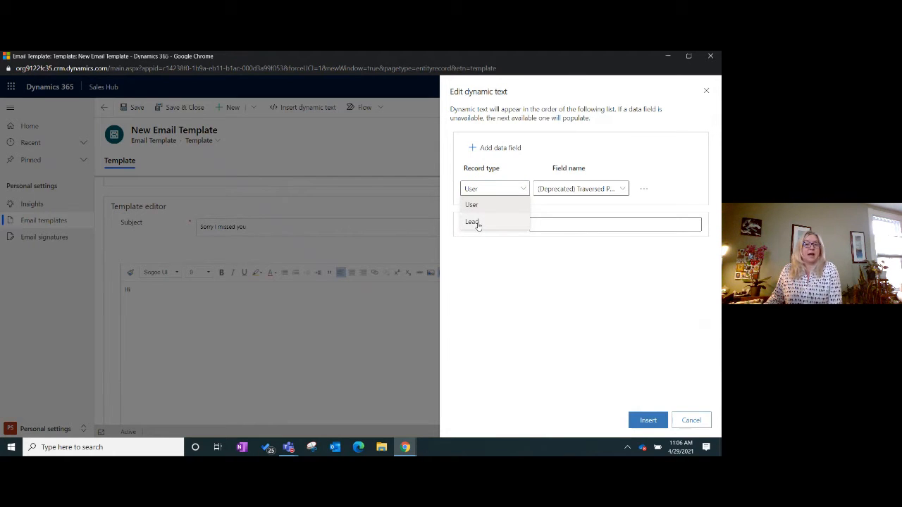
click(478, 223)
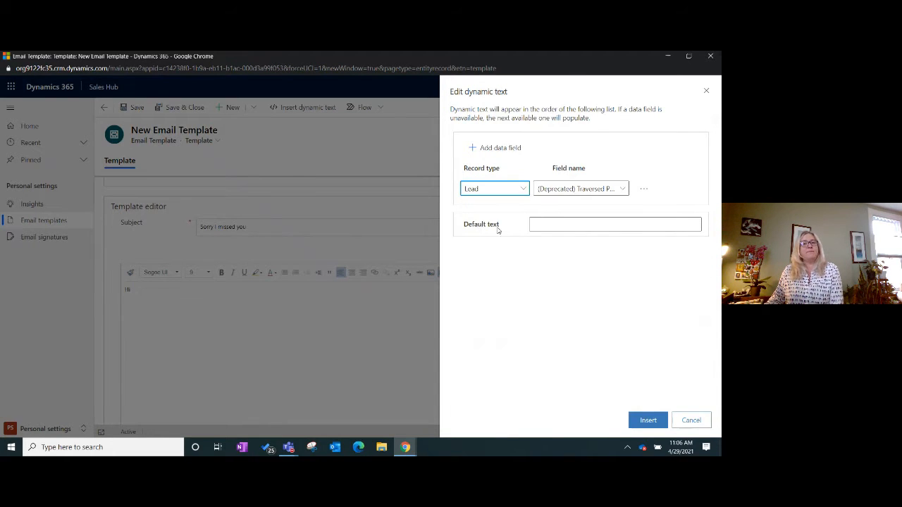
click(620, 189)
scroll(480, 282, down, 6)
scroll(480, 282, down, 5)
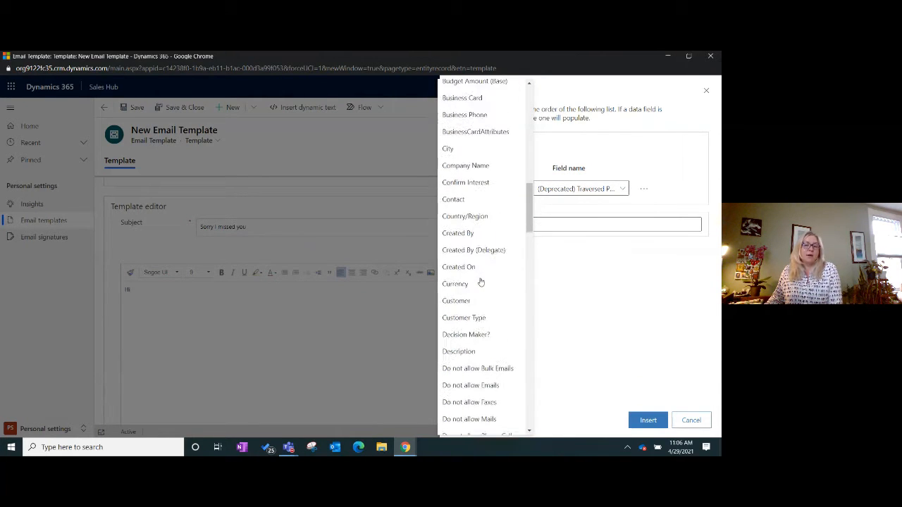
scroll(480, 282, down, 5)
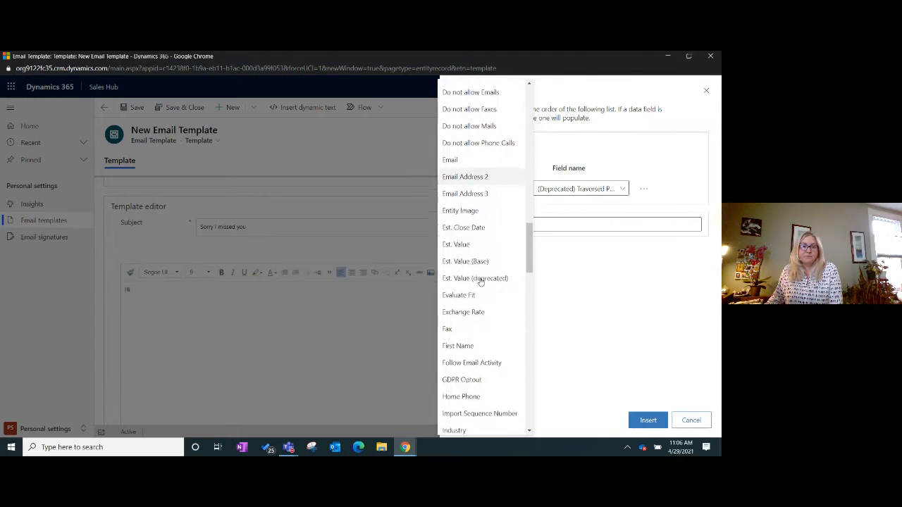
click(471, 308)
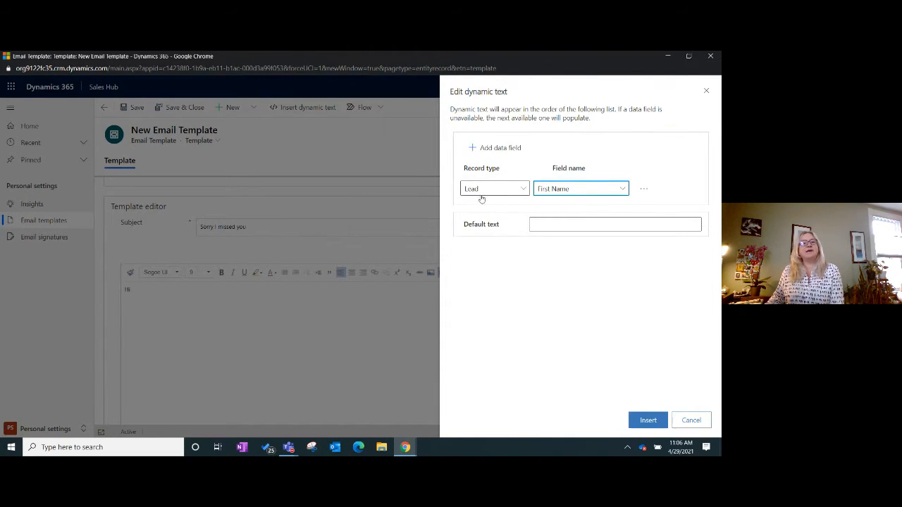
- Set the dynamic text's default to "Friend" and insert it after the greeting
click(563, 227)
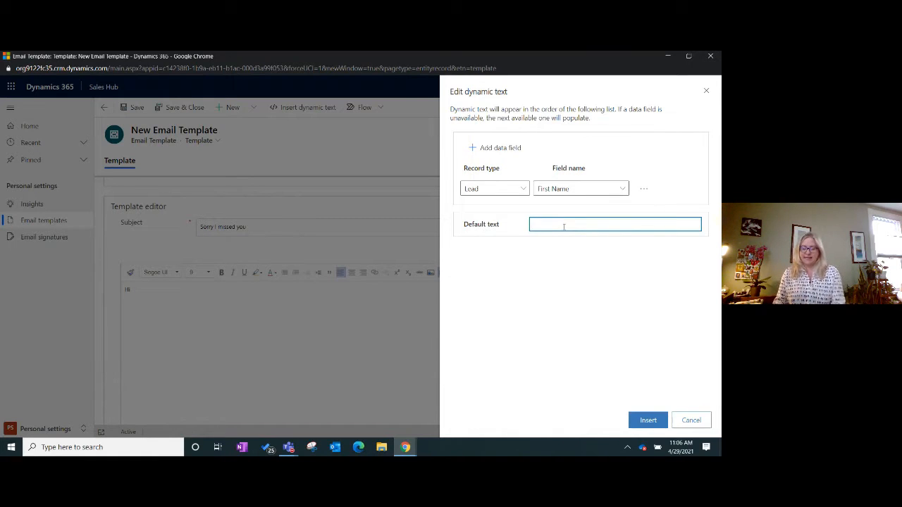
text(Friend)
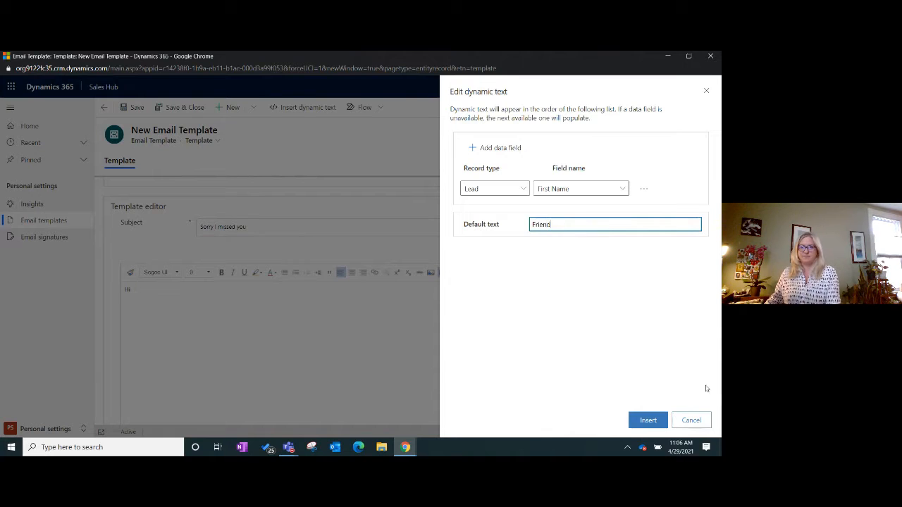
click(649, 421)
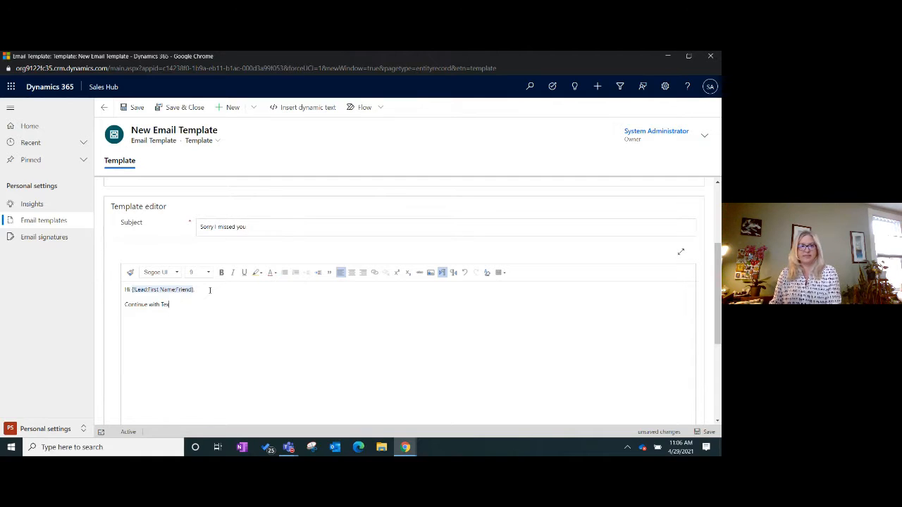
- Add the line "Continue with Text" followed by dynamic text for the Lead's Account field
click(300, 108)
click(525, 188)
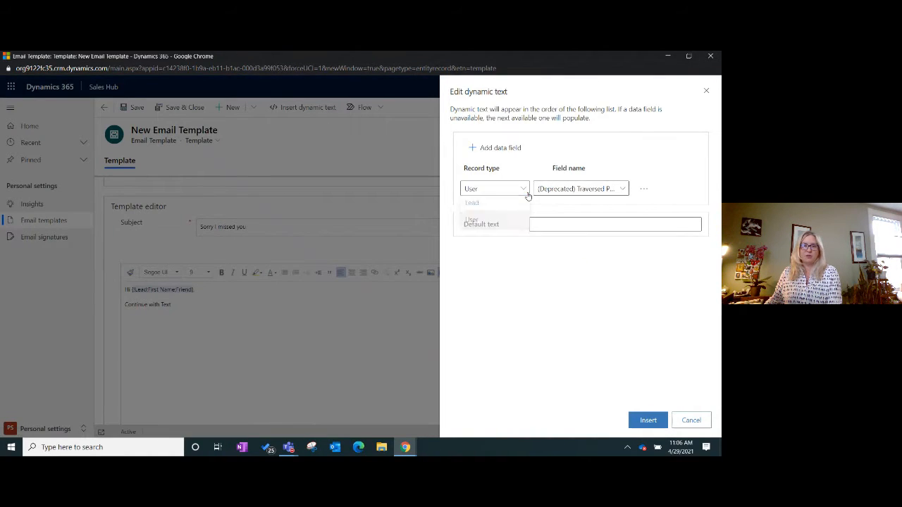
click(498, 204)
click(596, 190)
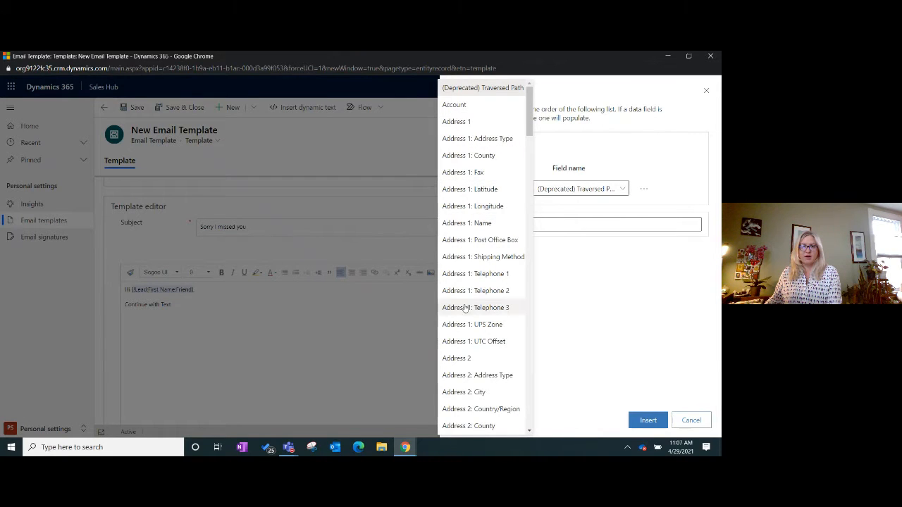
click(455, 105)
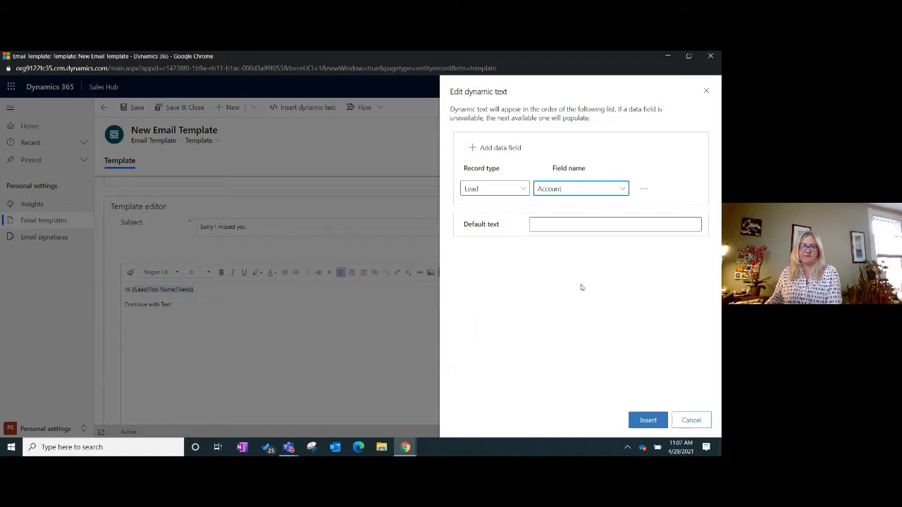
click(649, 419)
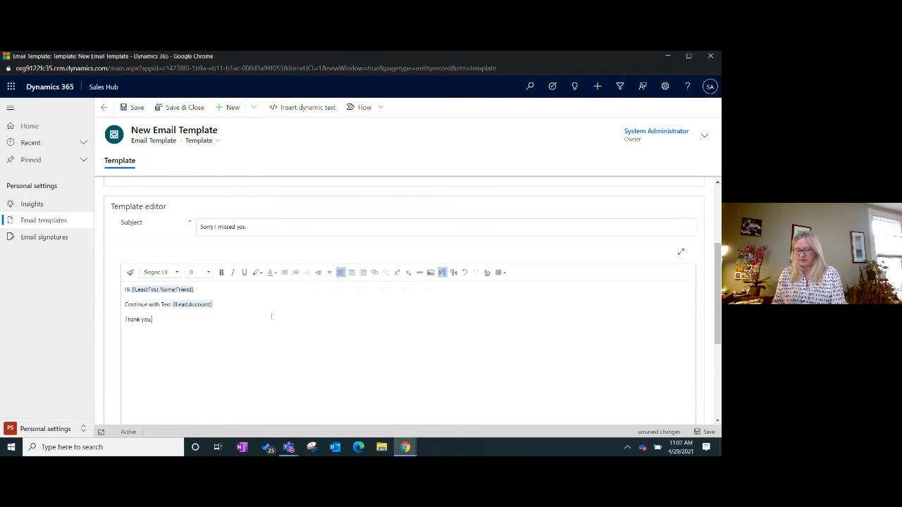
- End the body with "Thank you," and the sender's first name, and save and close the template
text(h)
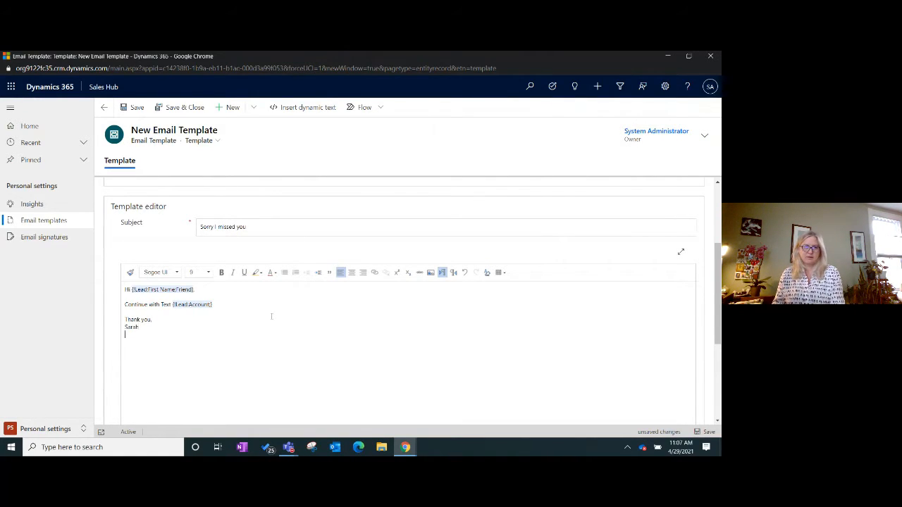
scroll(212, 341, up, 2)
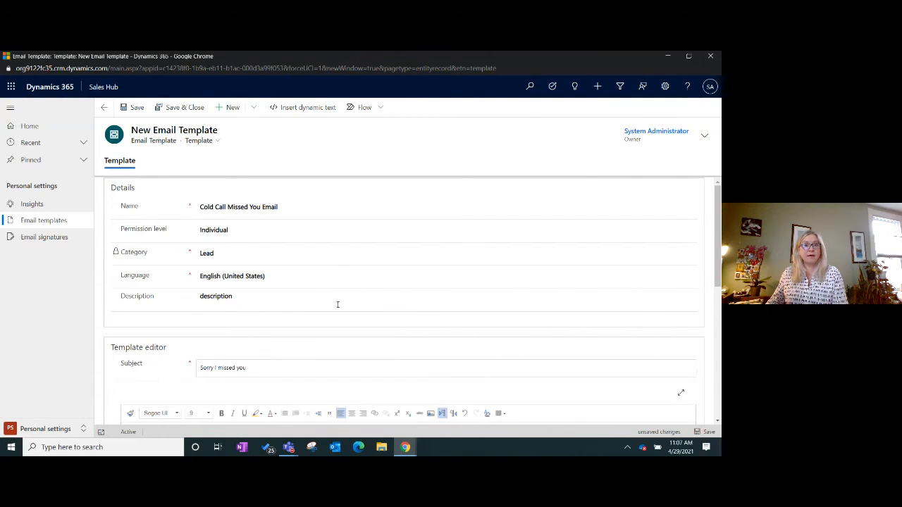
scroll(152, 304, down, 2)
scroll(244, 334, up, 2)
scroll(305, 362, down, 2)
scroll(305, 362, down, 1)
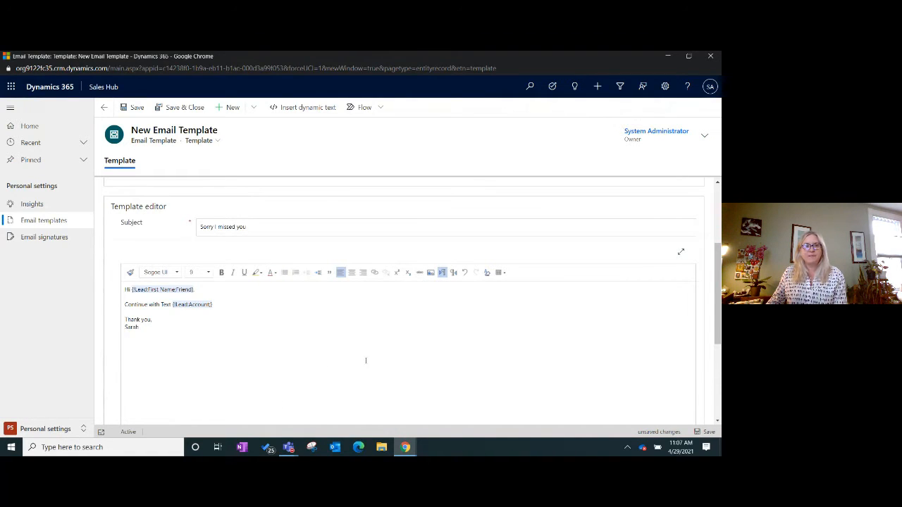
scroll(366, 360, up, 2)
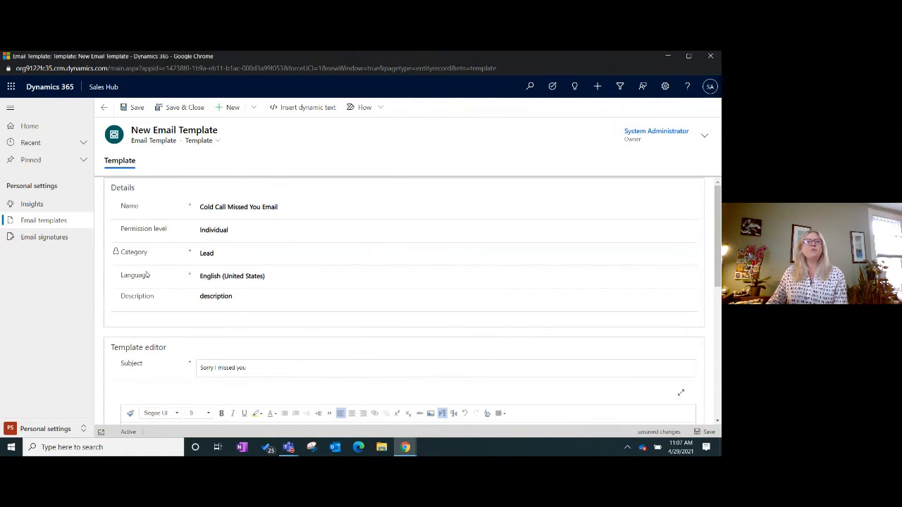
click(184, 107)
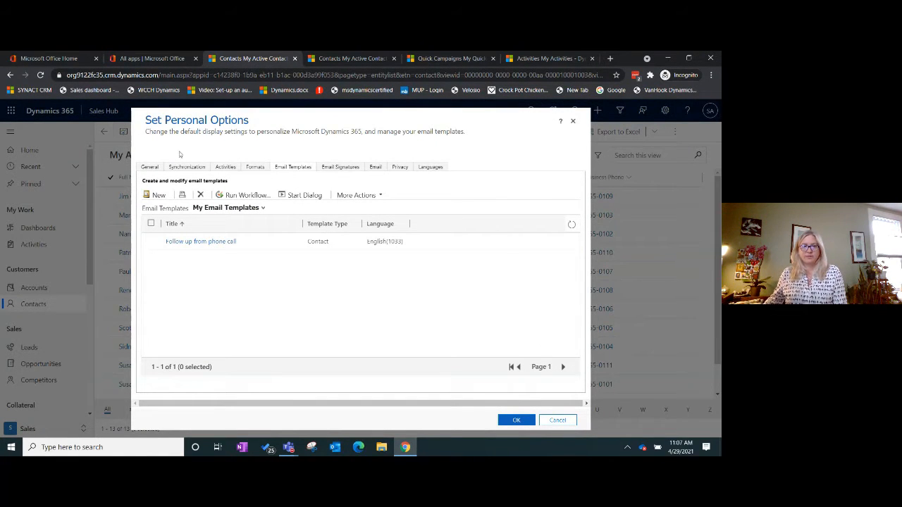
- Confirm the personal options and open the first lead in the My Open Leads list
click(519, 421)
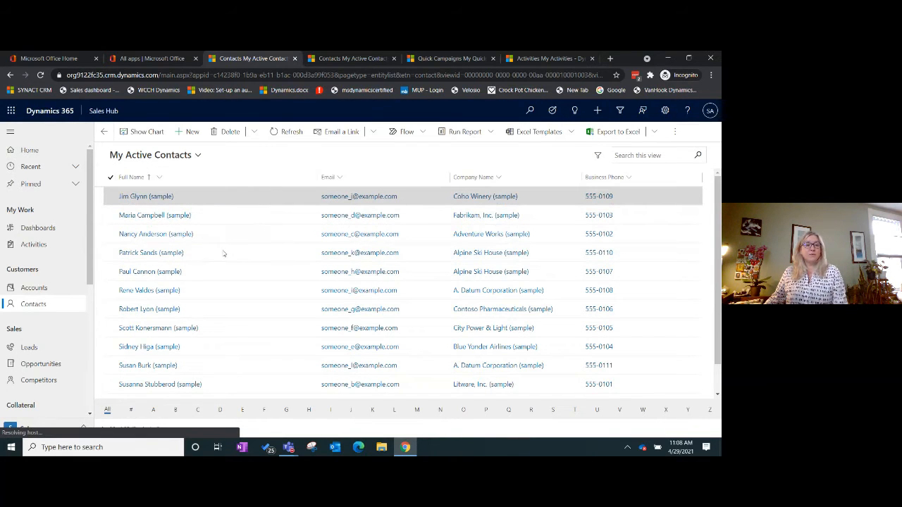
click(28, 348)
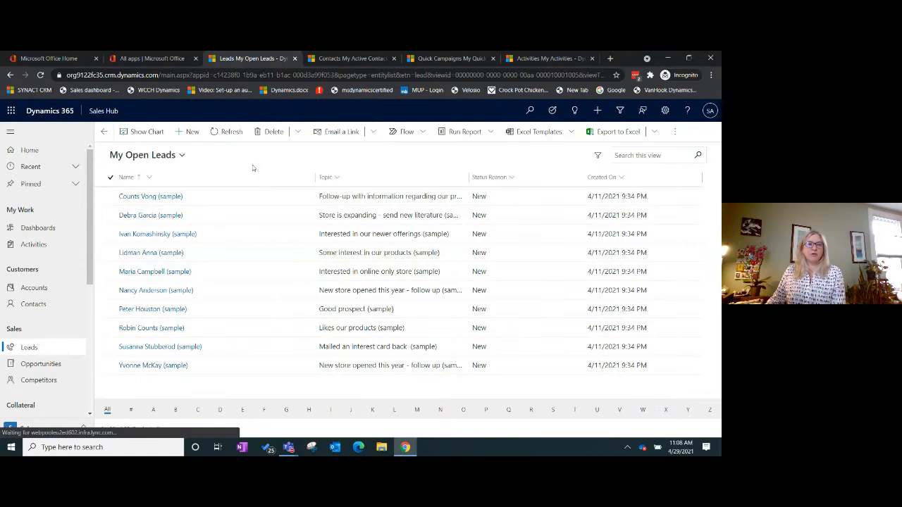
double_click(262, 202)
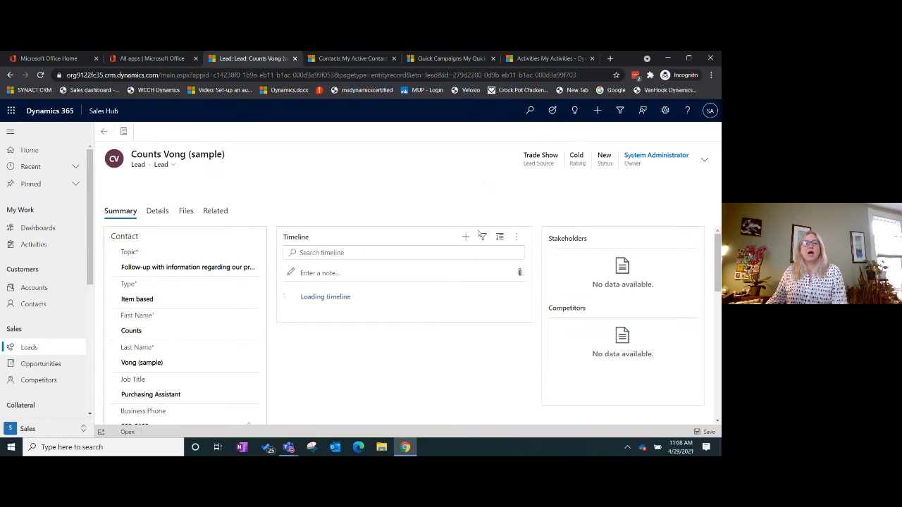
- Create a new email from the lead's timeline and apply the "Cold Call Missed You Email" template
click(466, 238)
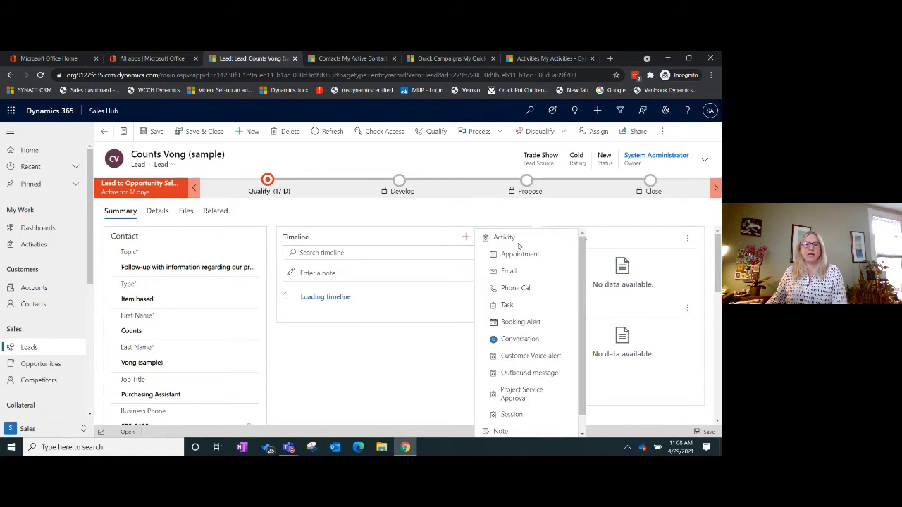
click(509, 271)
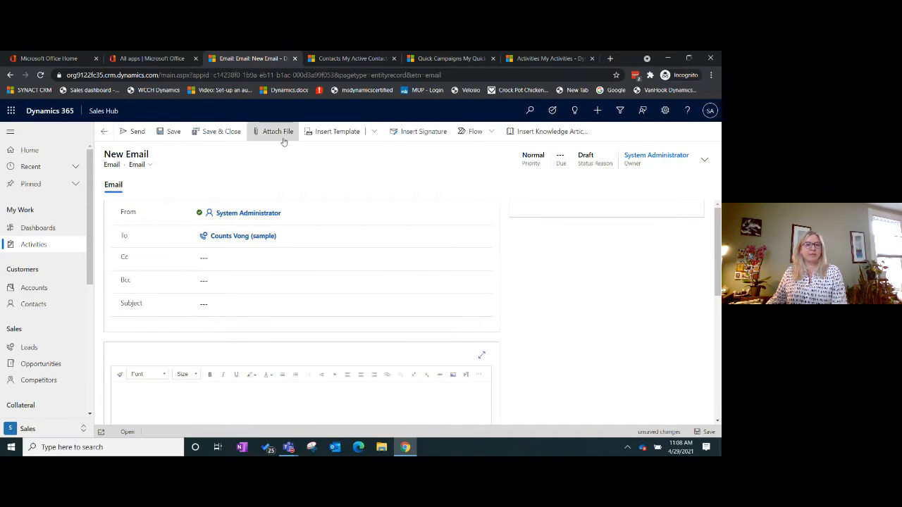
click(335, 132)
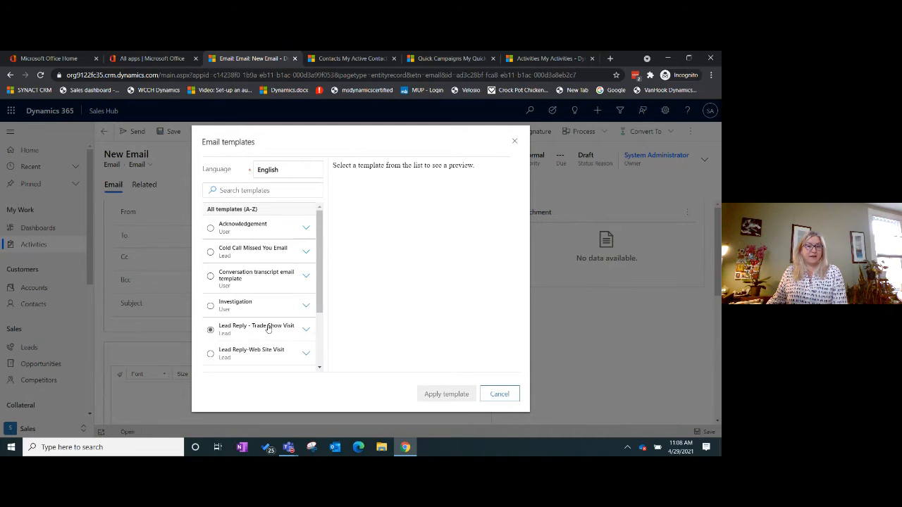
click(247, 256)
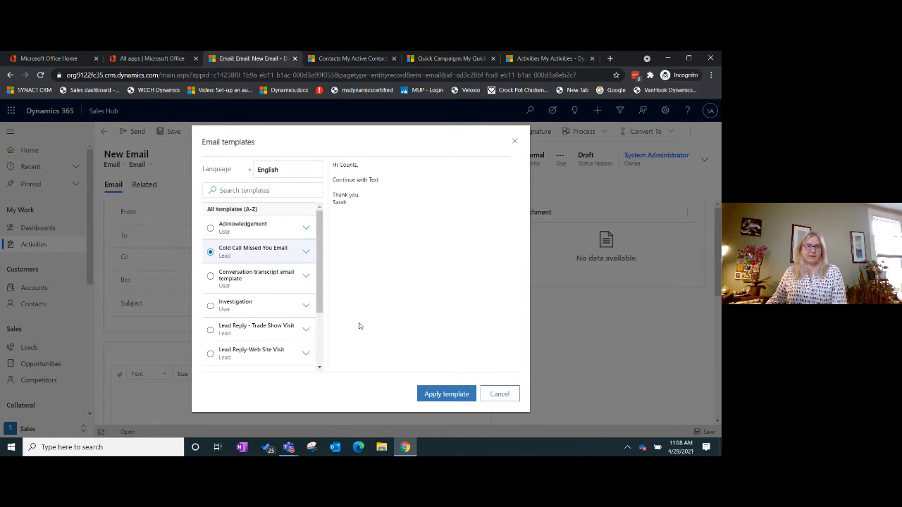
click(447, 395)
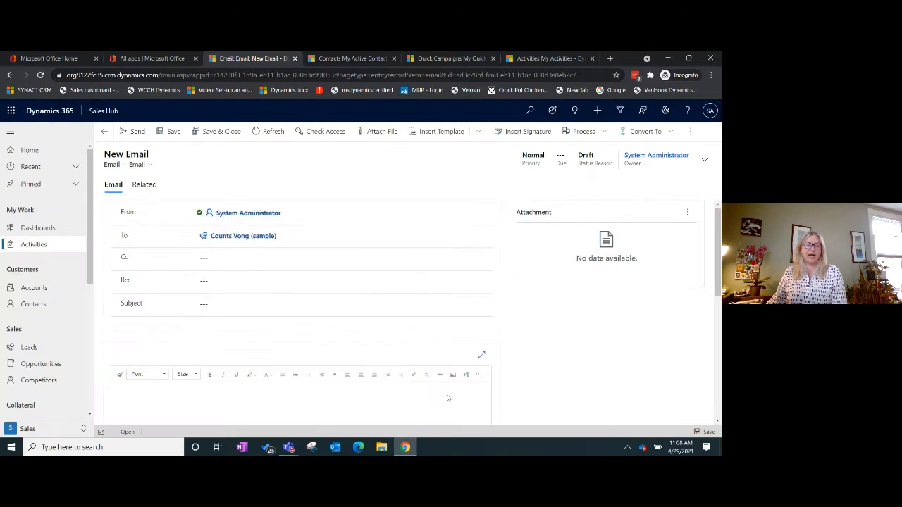
- Check the email body filled in by the template and look at the signature insertion options
scroll(327, 415, down, 3)
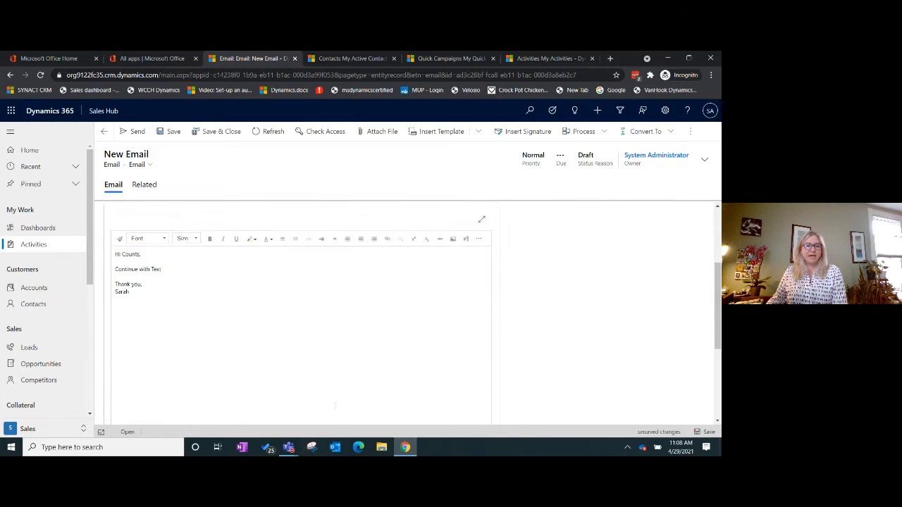
scroll(274, 331, up, 3)
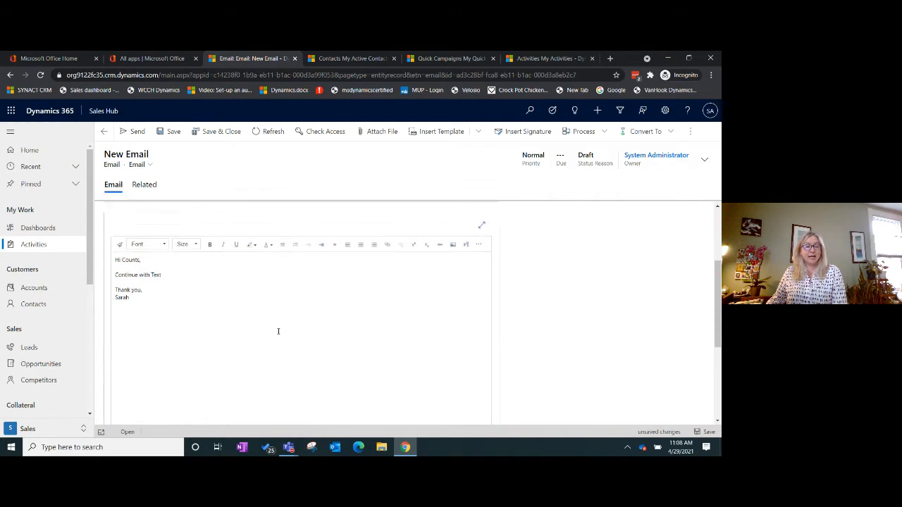
click(523, 133)
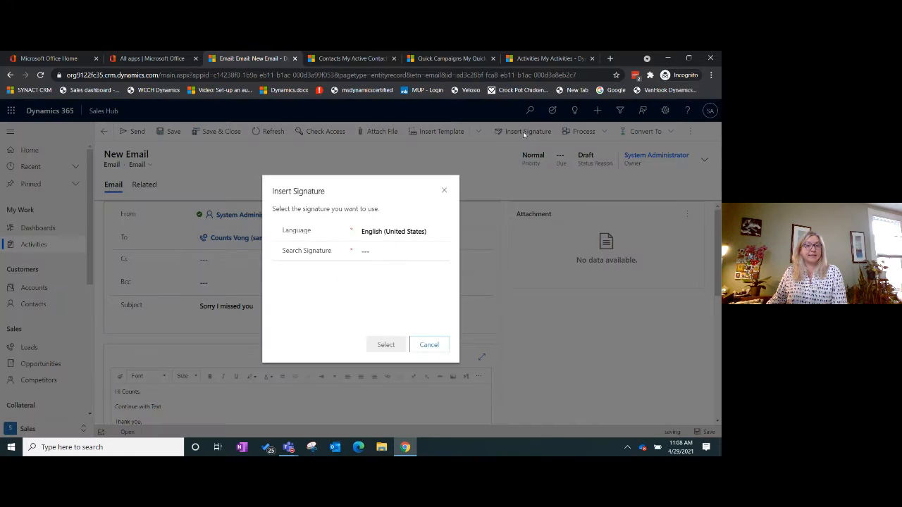
click(425, 346)
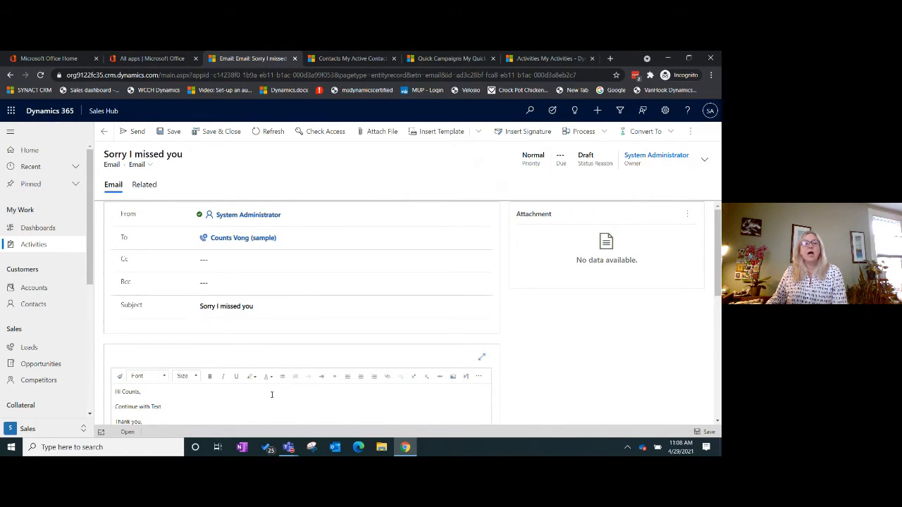
- Review the message text and subject, and send the email to the lead
scroll(159, 309, down, 2)
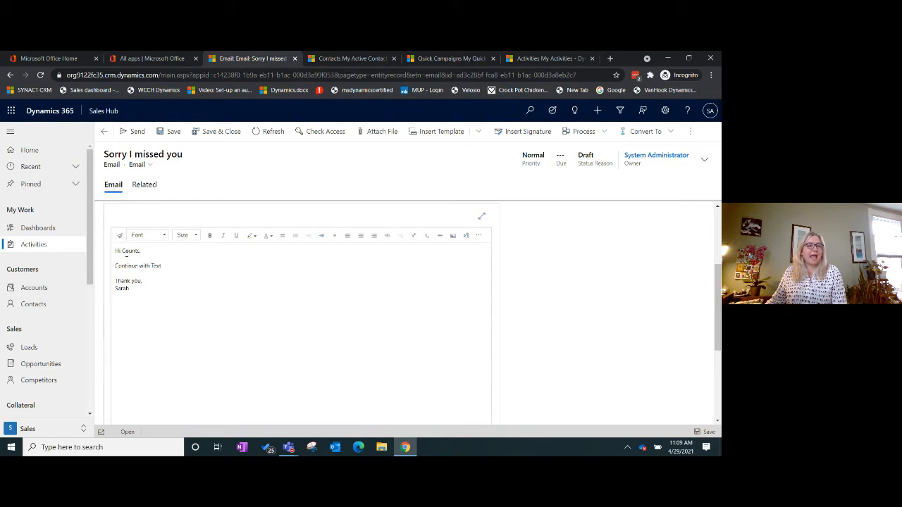
scroll(379, 409, up, 3)
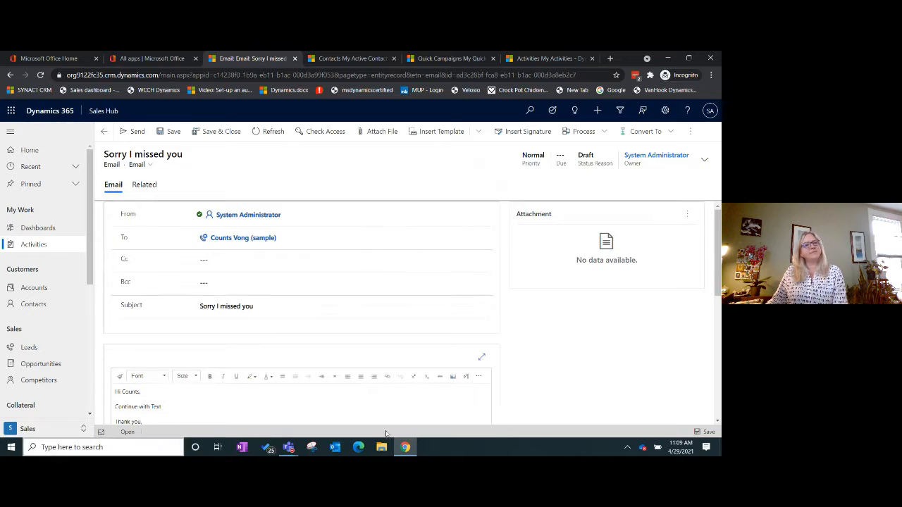
click(137, 133)
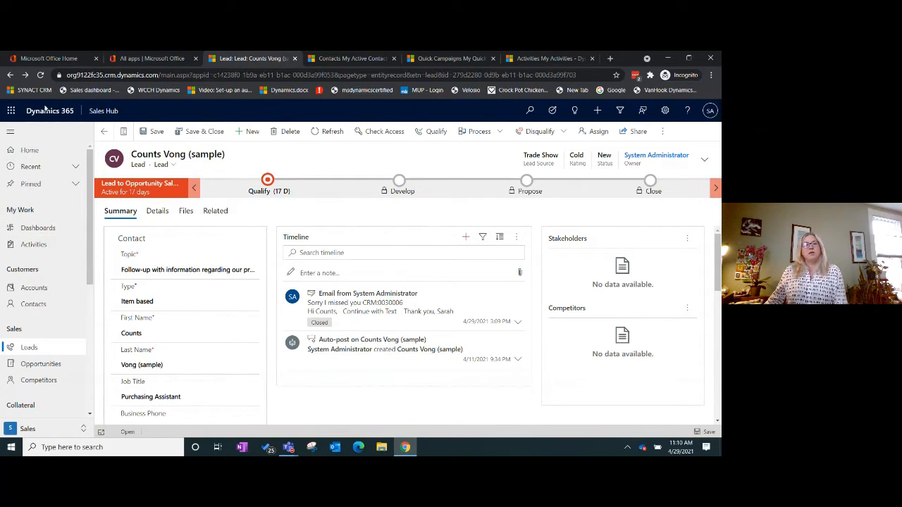
- Open the My Active Contacts list and select the second, fourth, fifth, seventh and ninth contacts
click(44, 304)
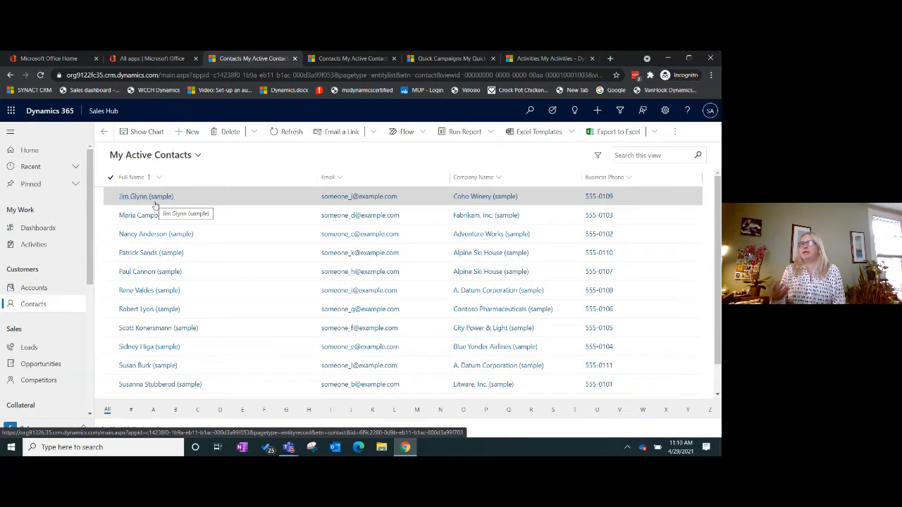
click(111, 215)
click(112, 310)
click(110, 271)
click(112, 254)
click(112, 347)
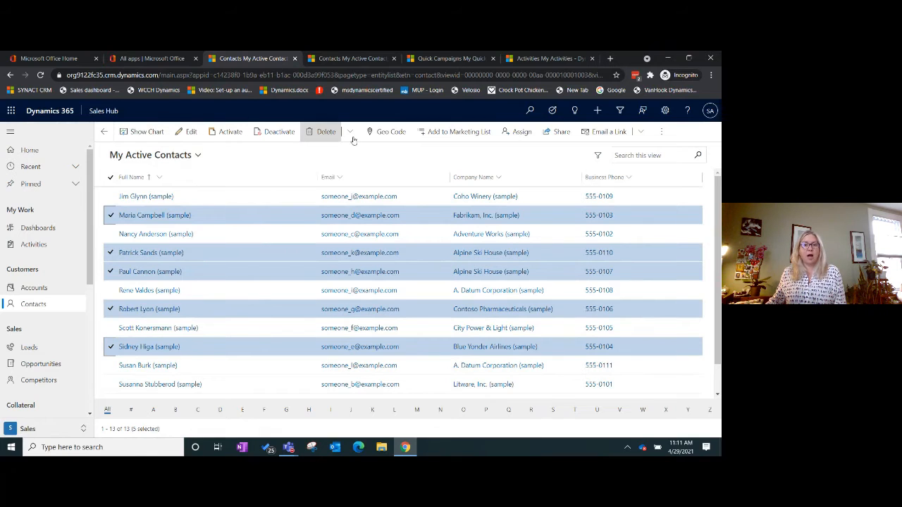
- Start a quick campaign for the selected contact records only
click(663, 133)
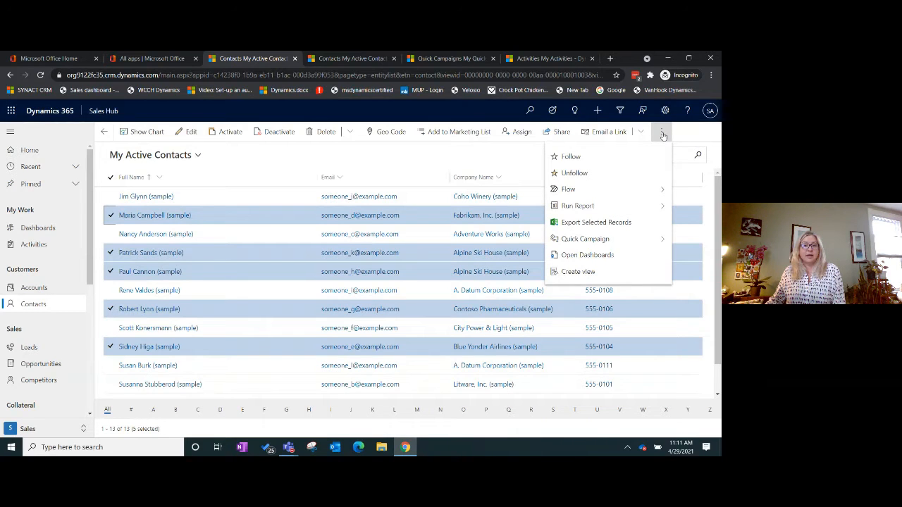
click(584, 239)
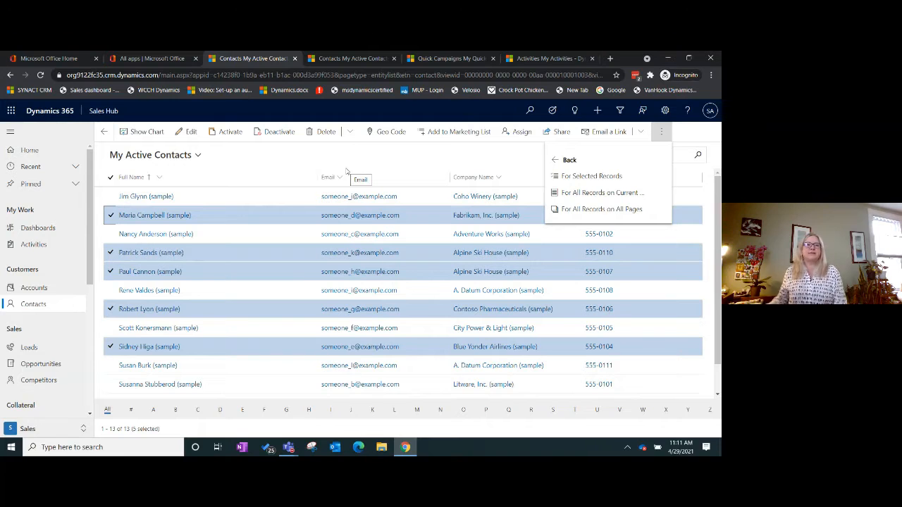
scroll(450, 282, down, 1)
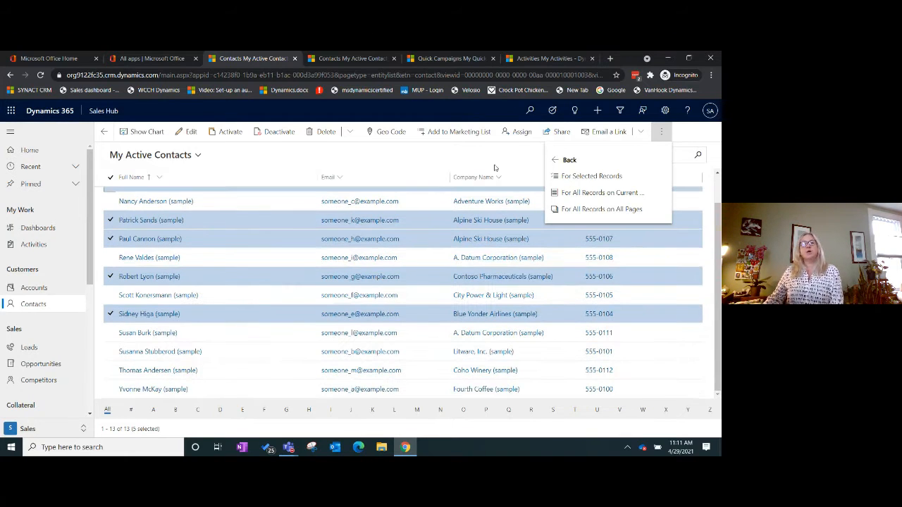
click(575, 182)
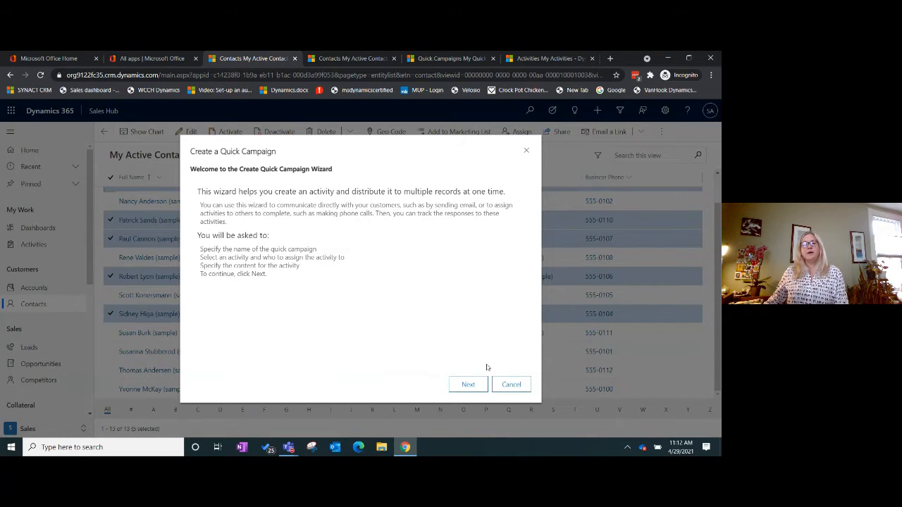
- Name the quick campaign "Follow up phone call" and continue to the activity type and owner settings
click(469, 385)
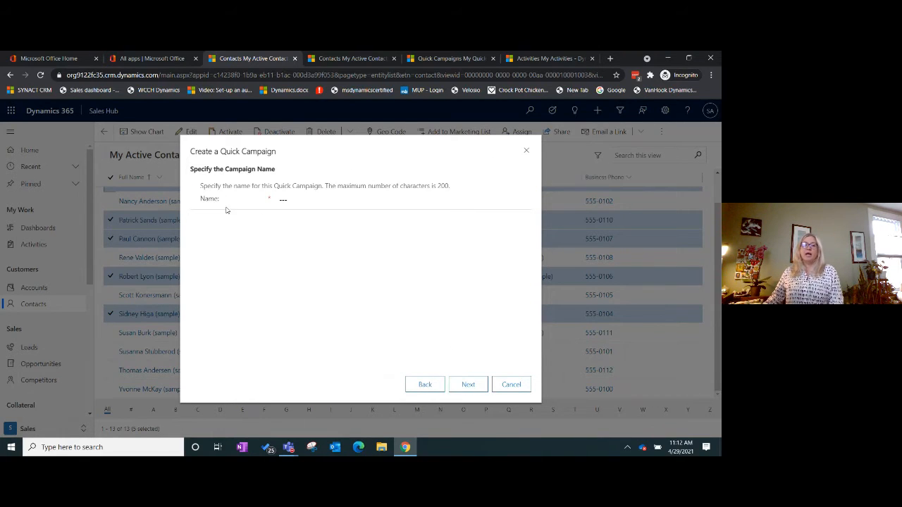
click(338, 203)
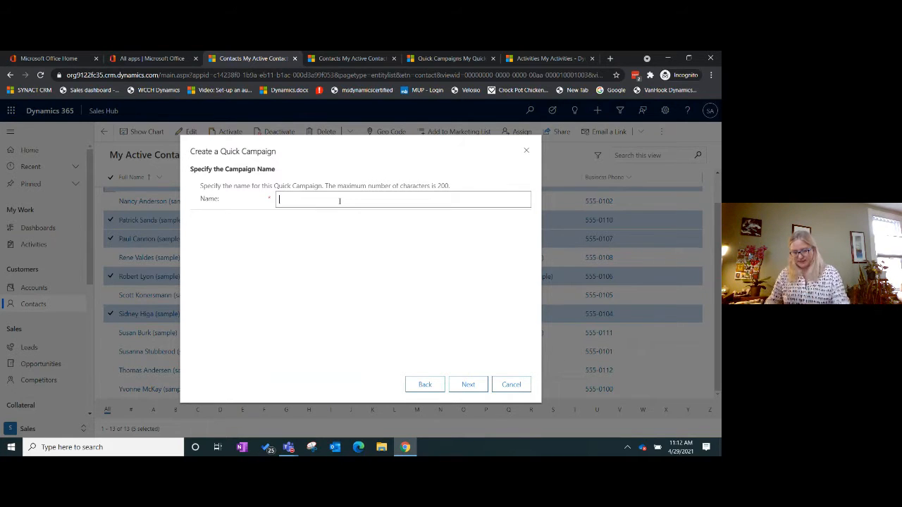
text(Follow )
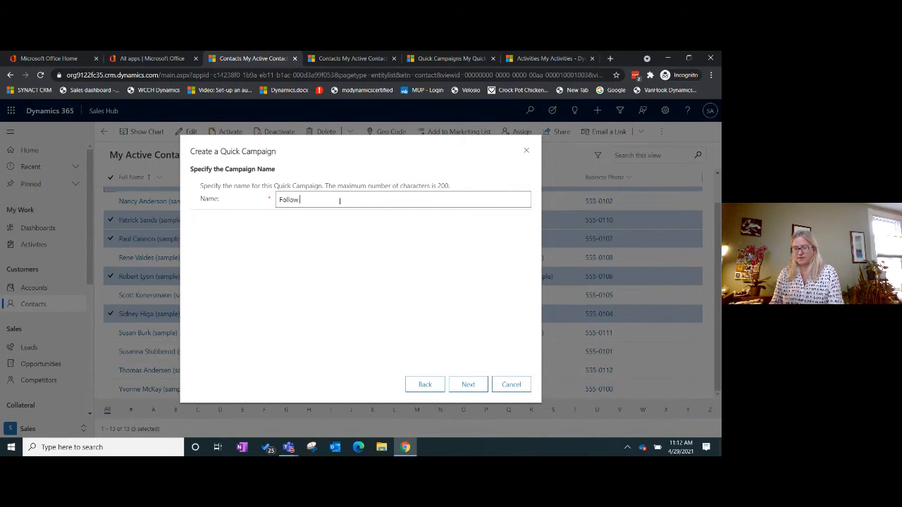
text(up phone call)
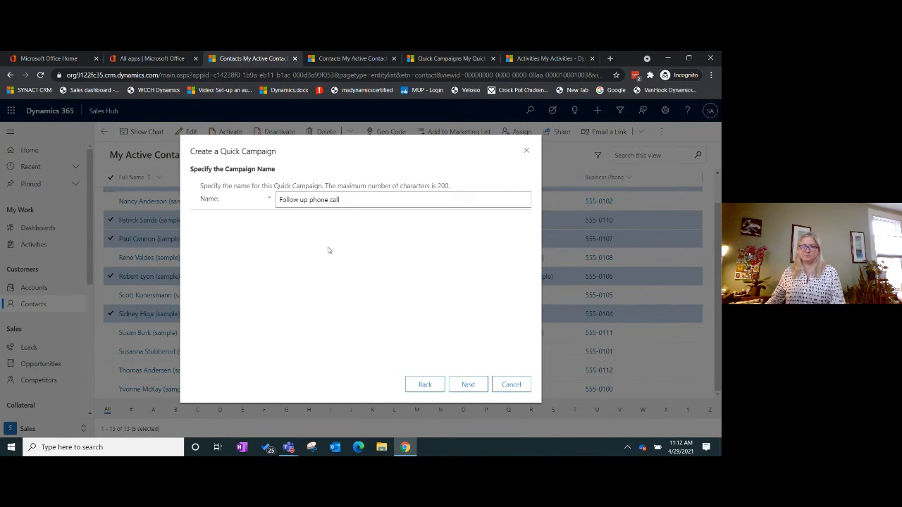
click(468, 384)
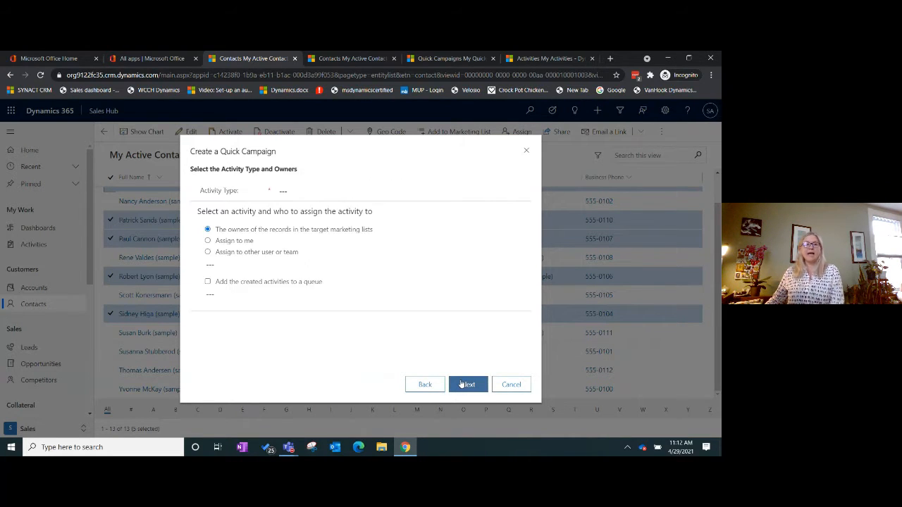
- Set the campaign's activity type to Phone Call and assign the activities to yourself
click(353, 194)
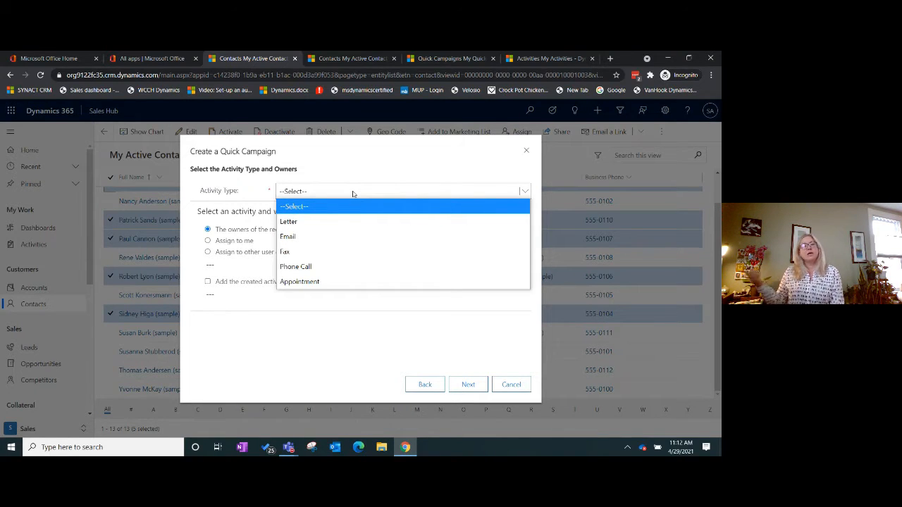
click(318, 267)
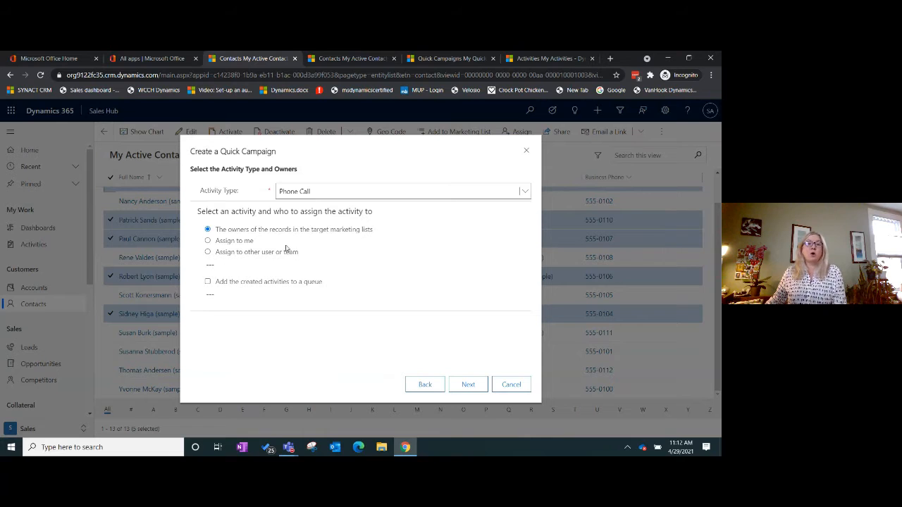
click(246, 241)
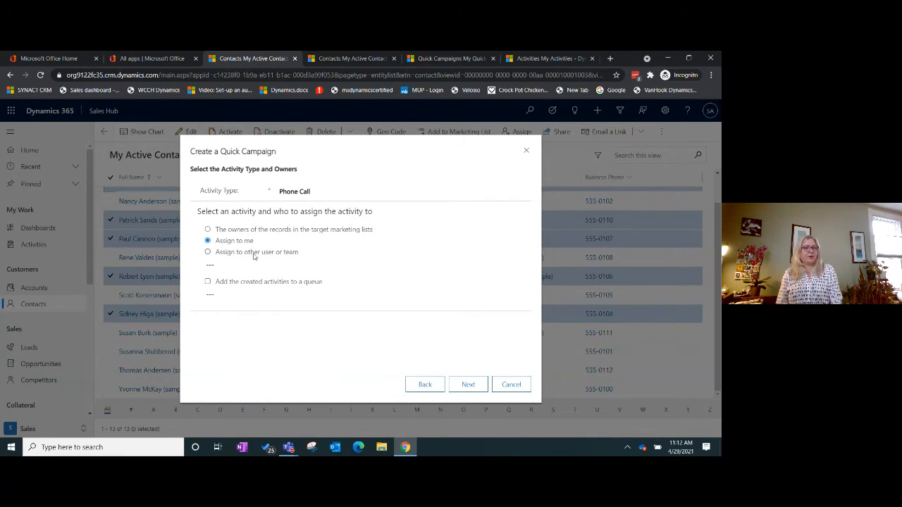
click(245, 262)
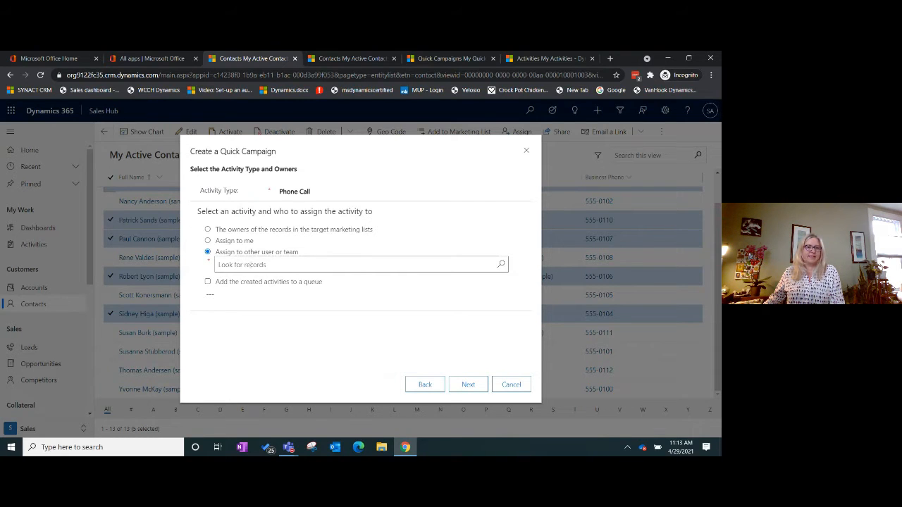
click(238, 244)
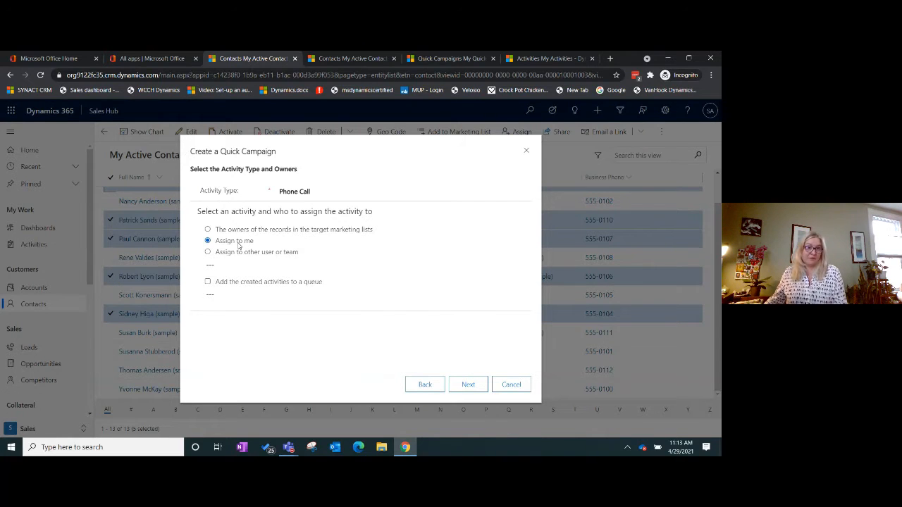
click(479, 386)
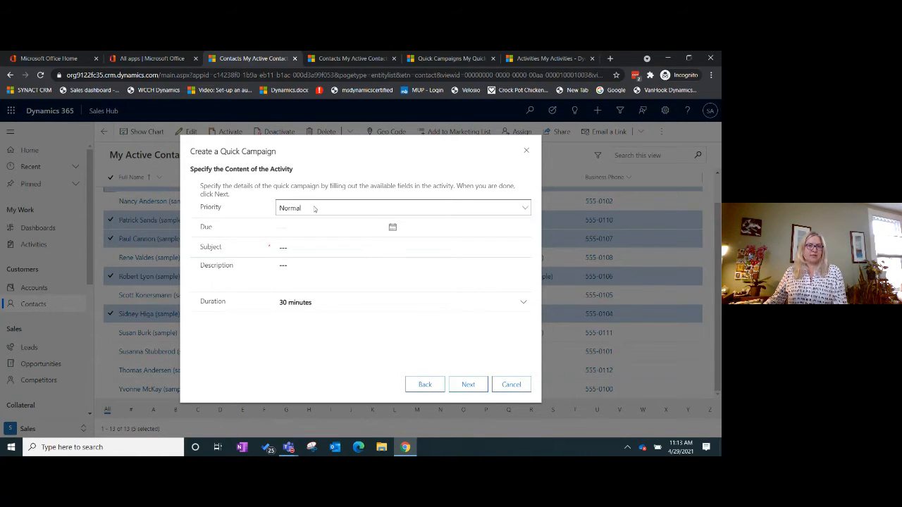
- Set the calls' due date to 4/30/2021, subject "Follow up cold call" and description "calling", and create the quick campaign
click(393, 228)
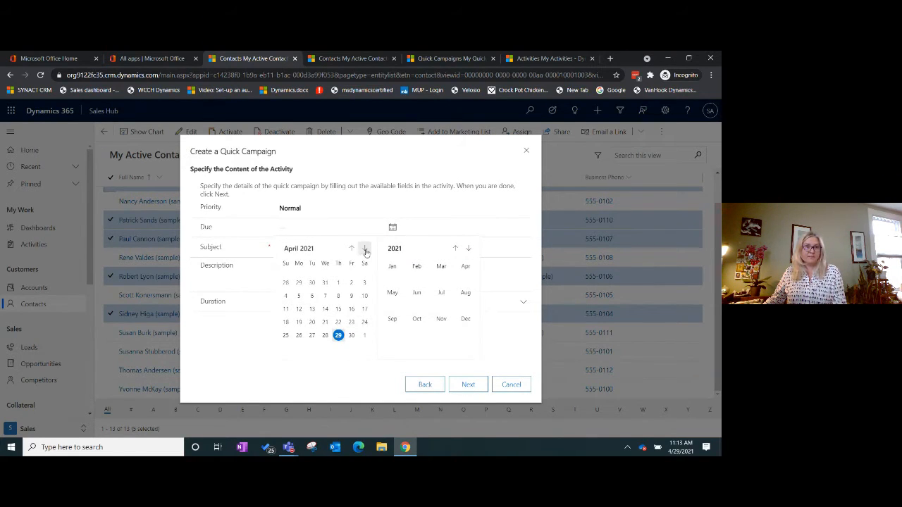
click(351, 336)
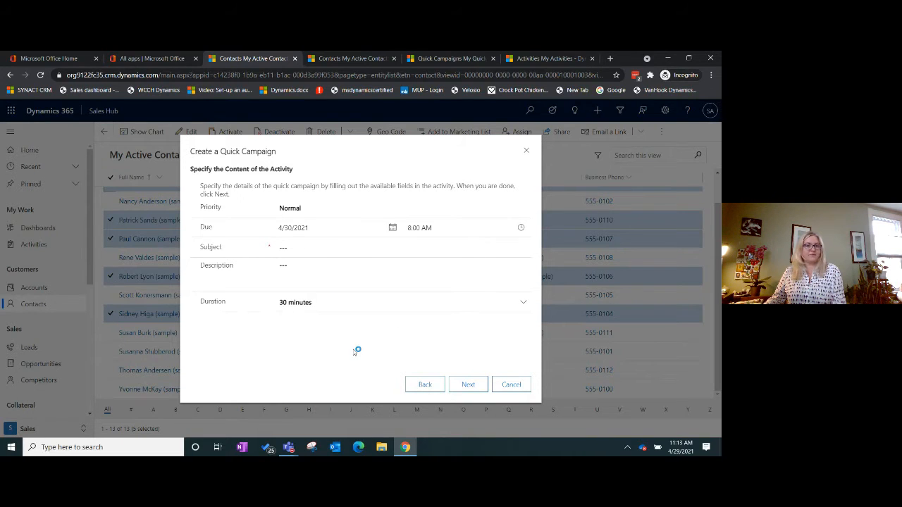
click(308, 248)
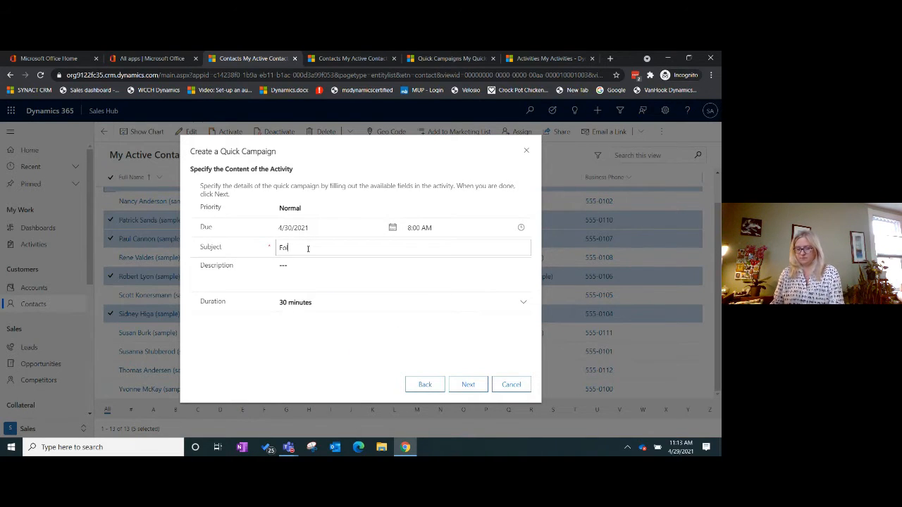
text(Follow up cold call)
click(300, 276)
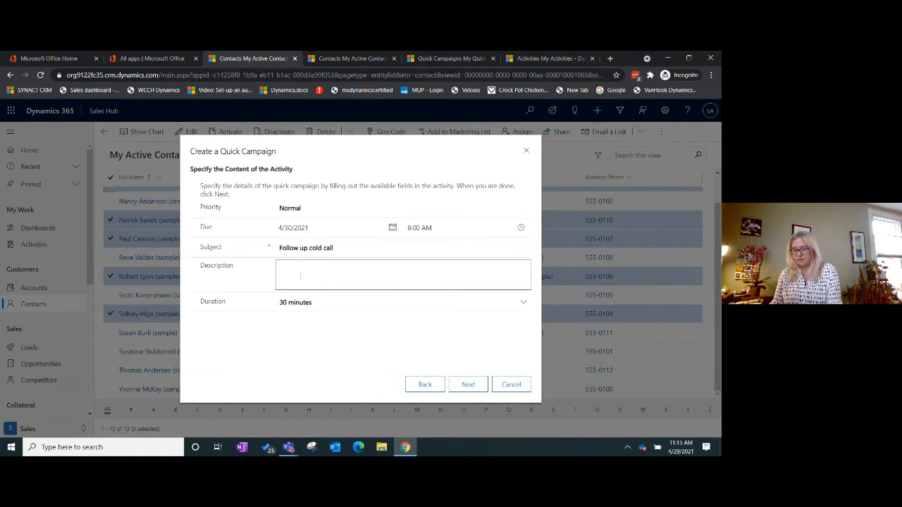
text(callin)
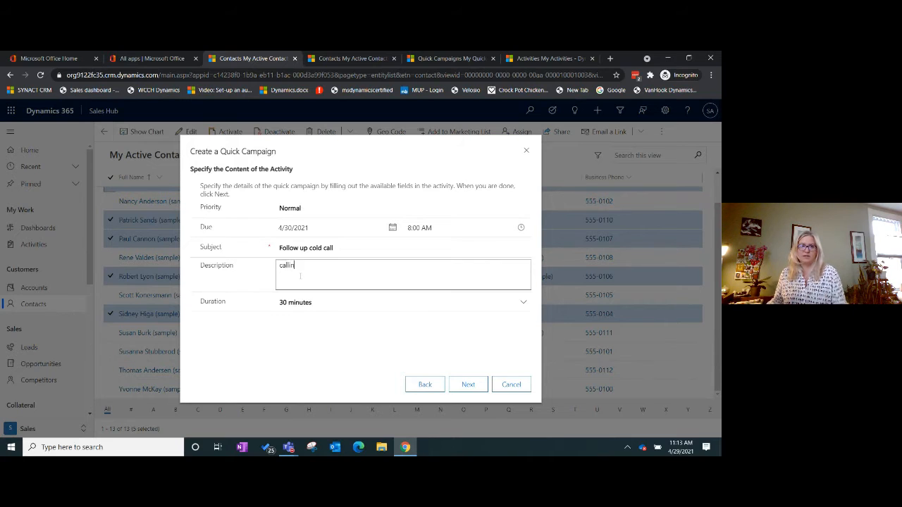
text(g)
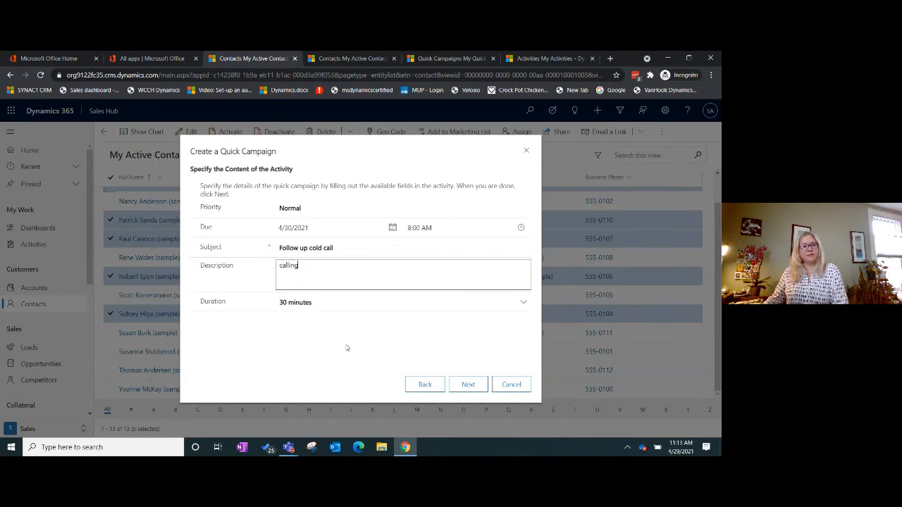
click(468, 385)
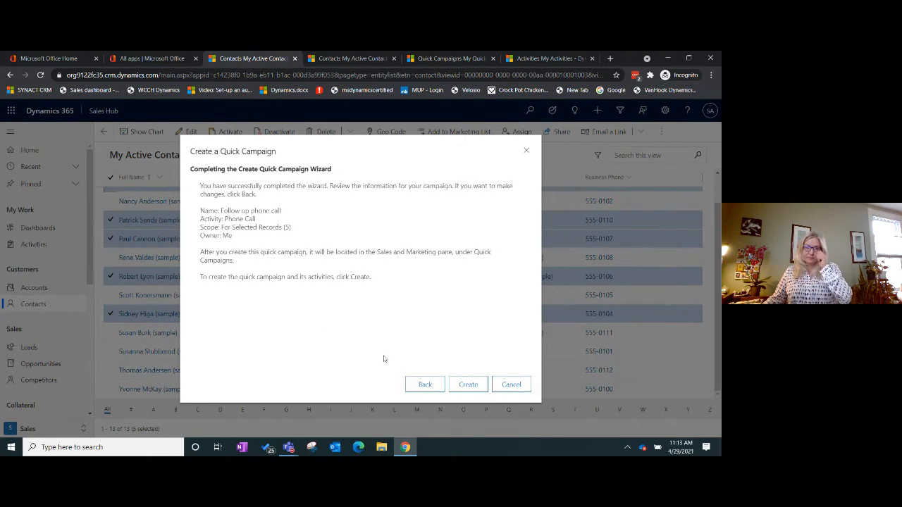
click(466, 385)
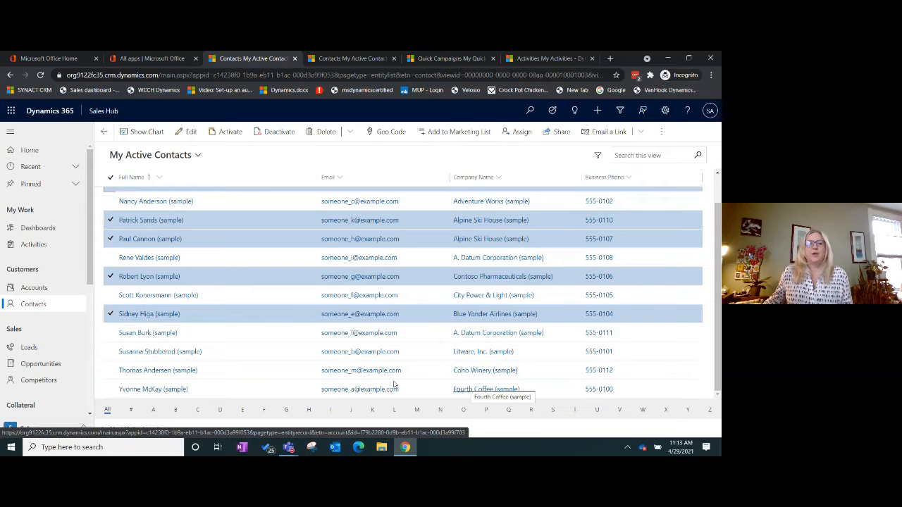
- Look for the campaign's phone calls in My Activities, sorting by start date newest to oldest before and after reloading the page
click(38, 245)
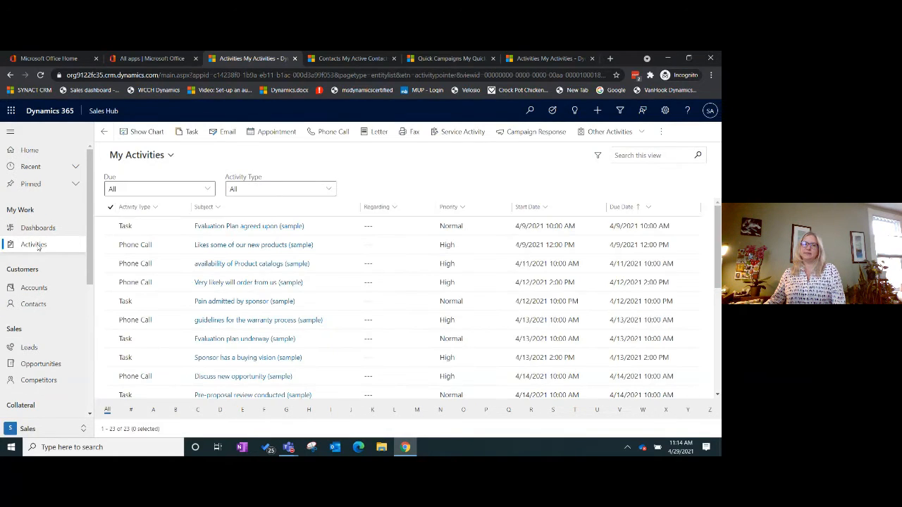
click(537, 208)
click(560, 241)
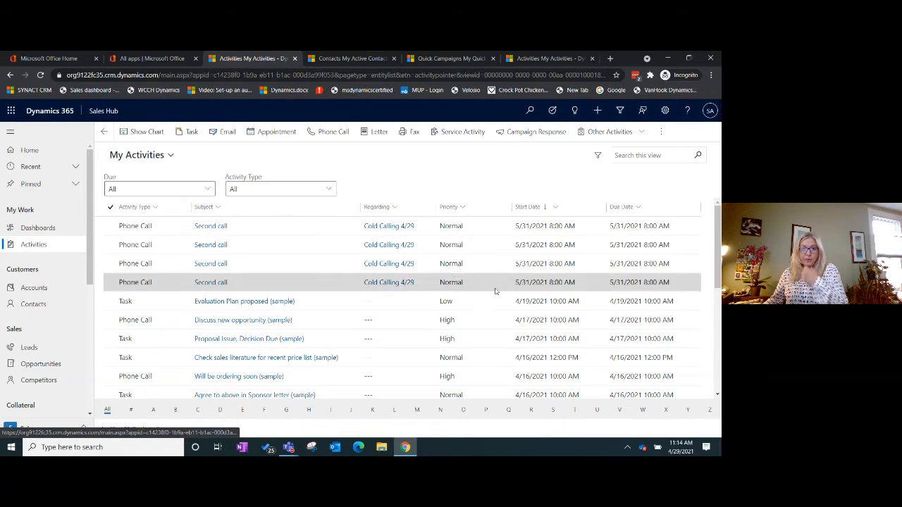
click(40, 75)
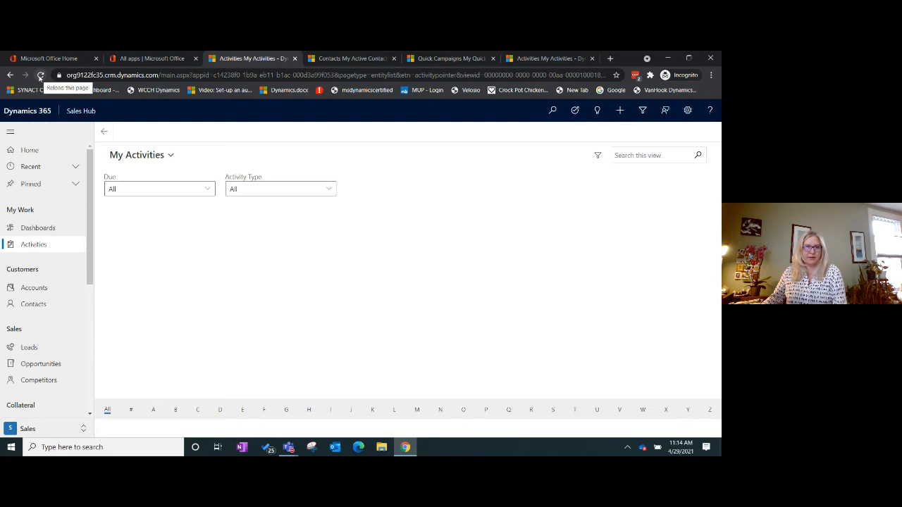
click(563, 209)
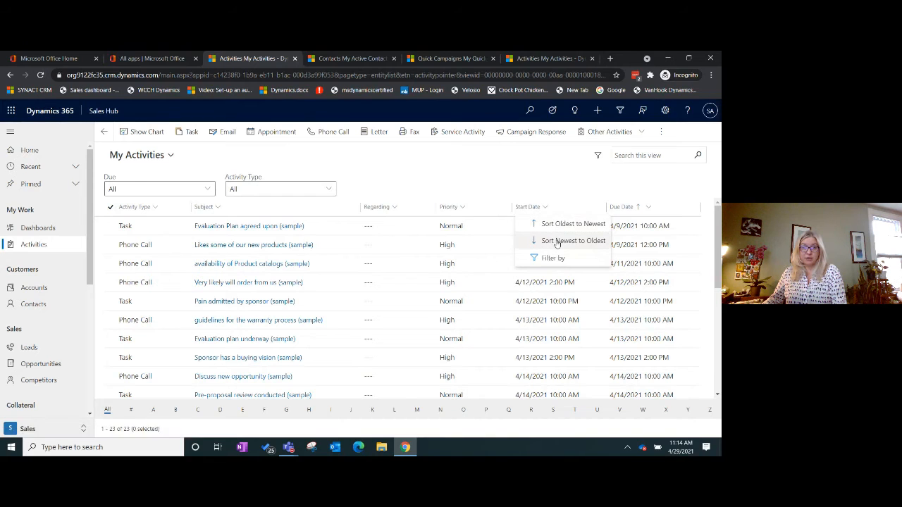
click(557, 241)
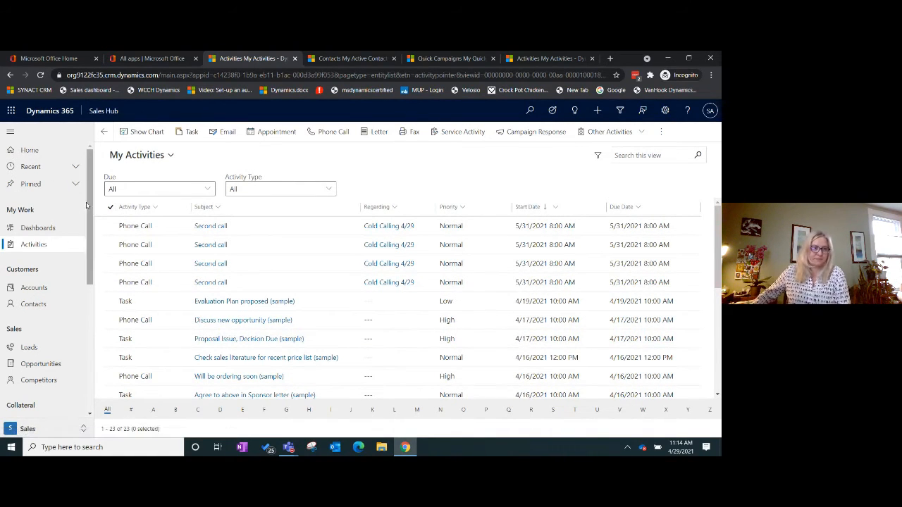
- Return to the My Active Contacts list and select the first, fourth, sixth, eighth and ninth contacts
click(38, 305)
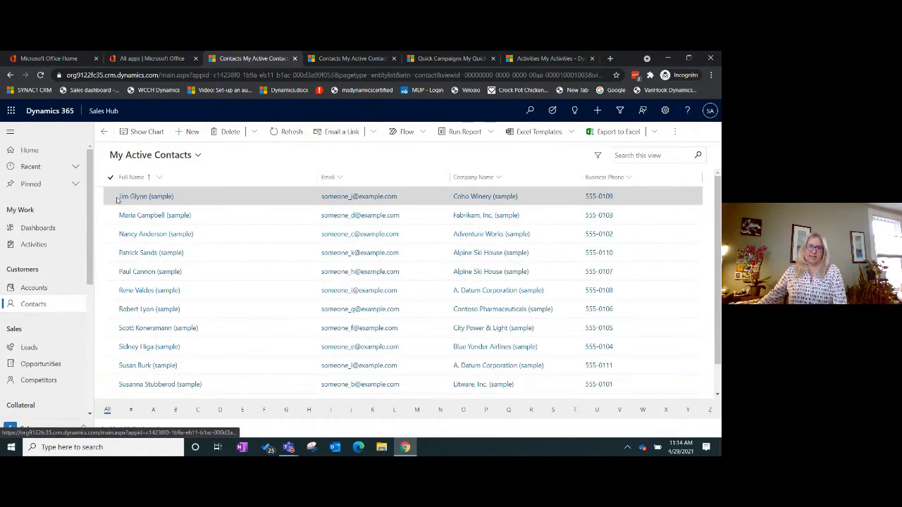
click(111, 198)
click(113, 253)
click(113, 291)
click(113, 328)
click(114, 350)
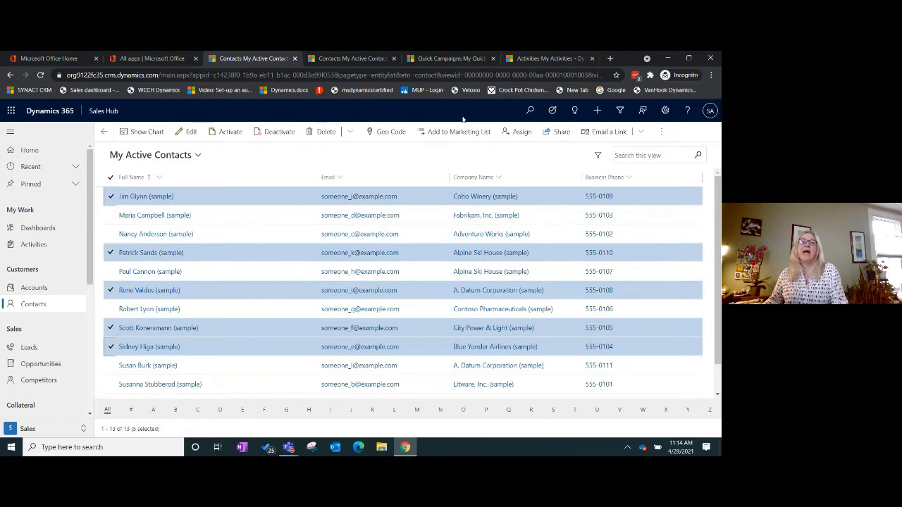
- Open the quick campaign wizard for the newly selected contacts
click(663, 133)
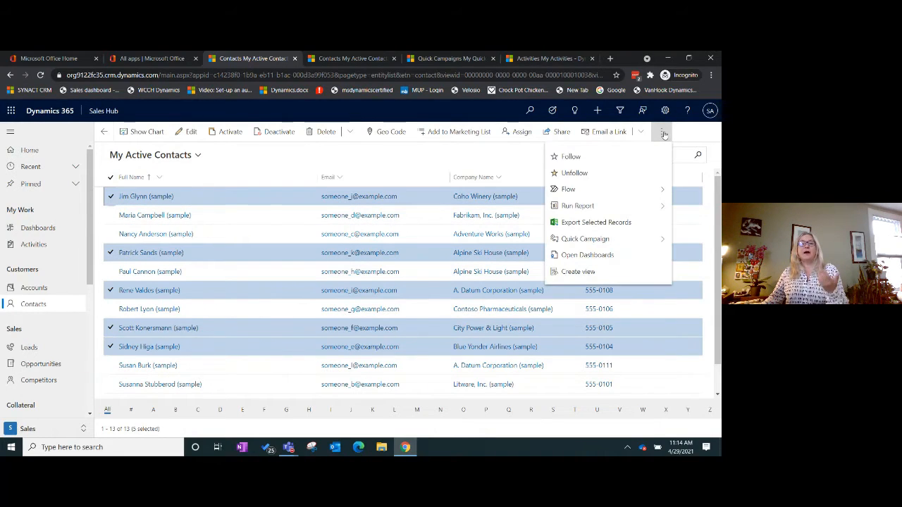
click(595, 238)
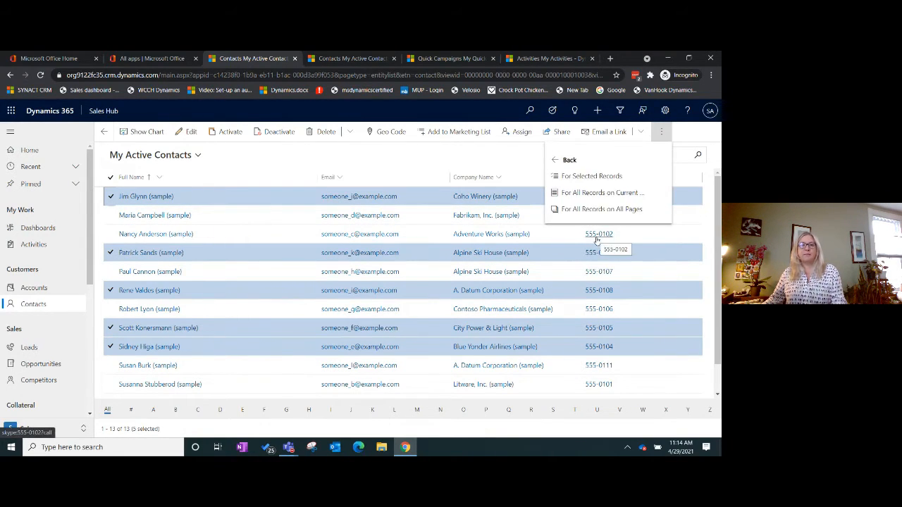
click(592, 176)
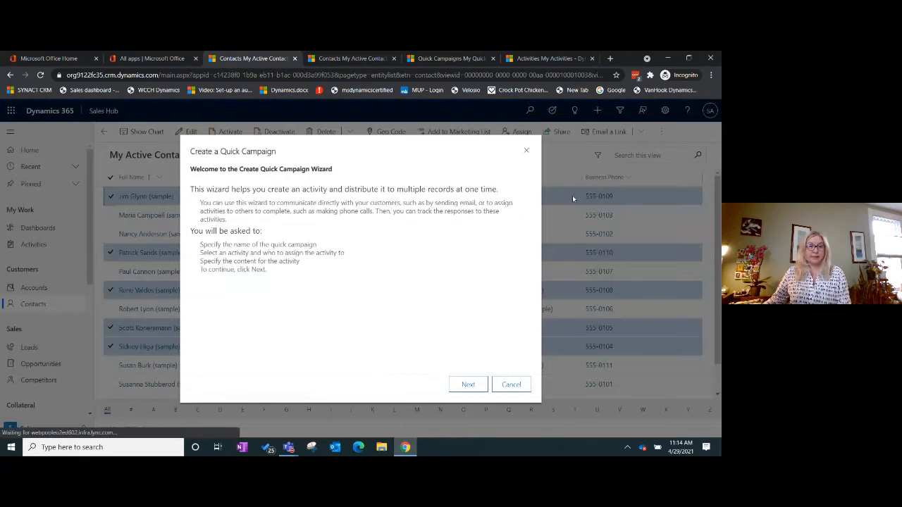
- Name the quick campaign "Follow up email" and set its activity type to Email with the Assign to me option
click(467, 384)
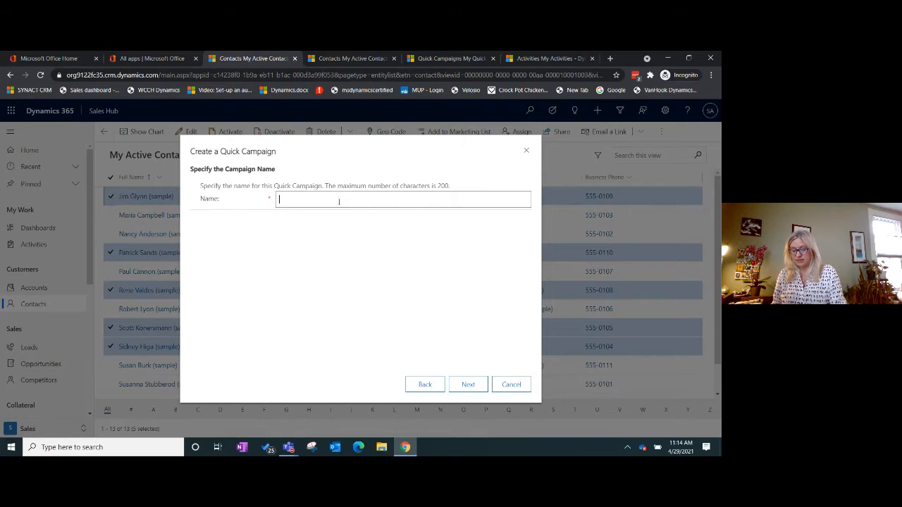
text(Follow up email)
click(460, 387)
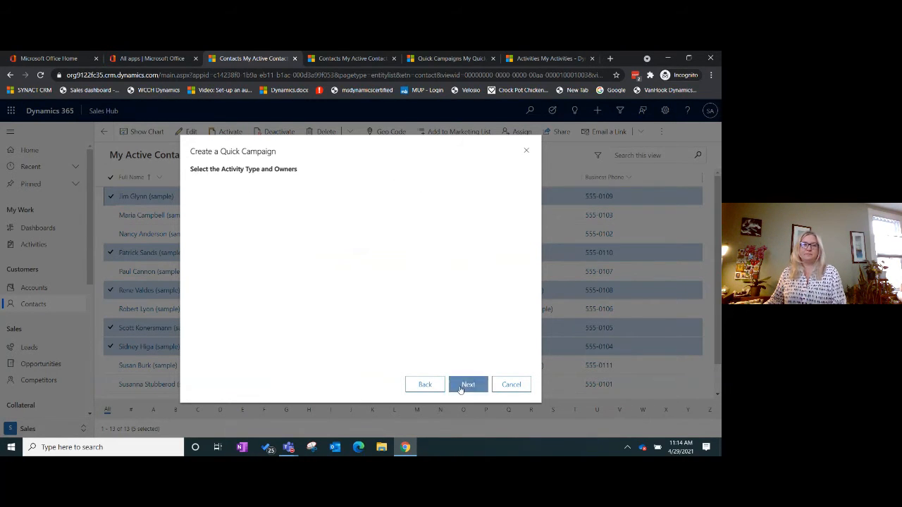
click(326, 192)
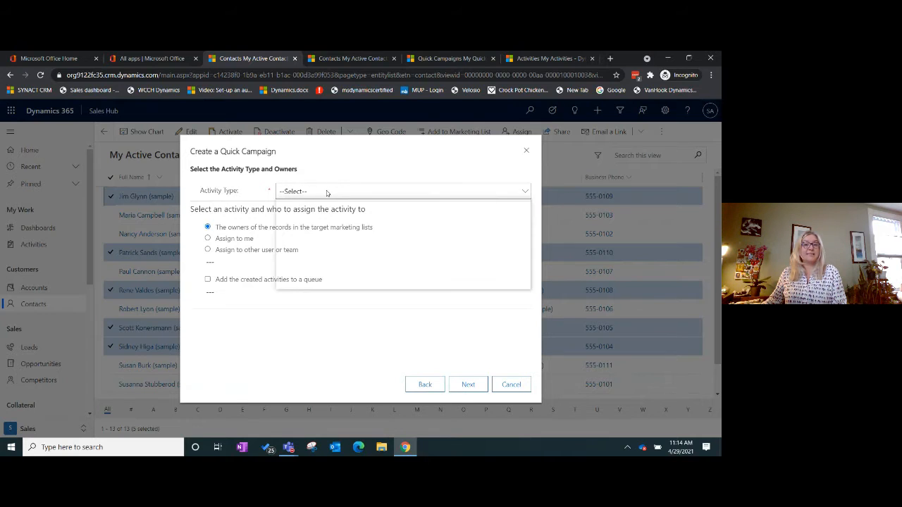
click(319, 238)
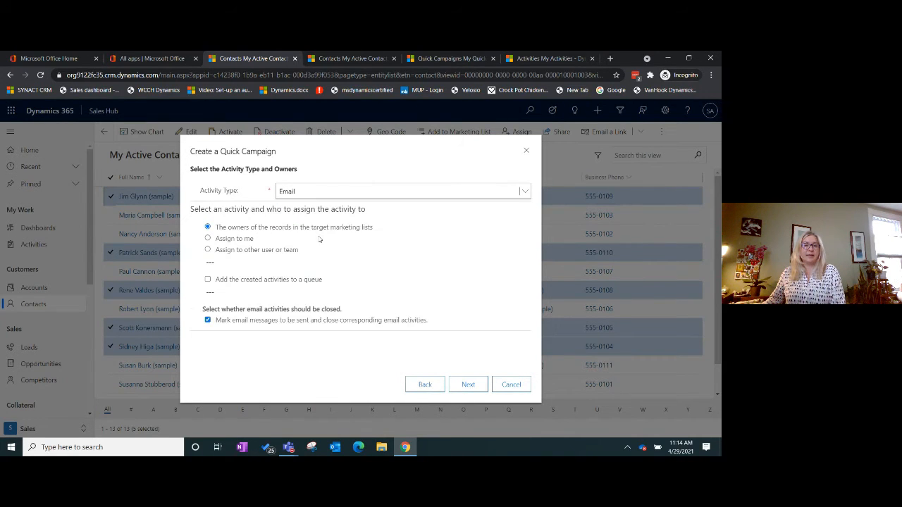
click(246, 240)
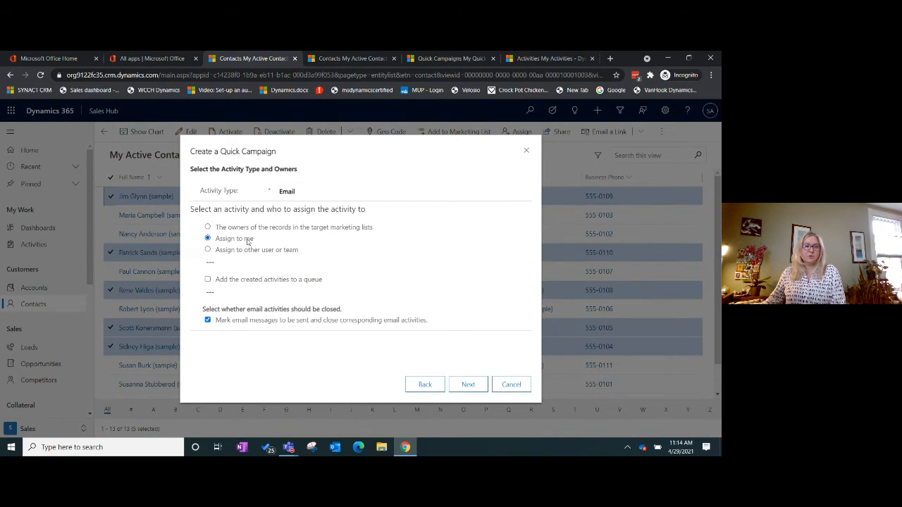
click(476, 388)
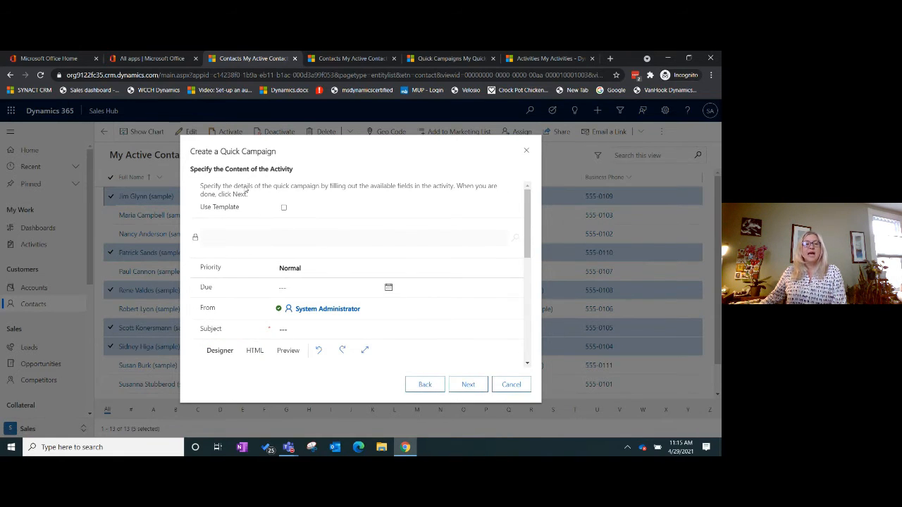
- Base the campaign email on the "Follow up from phone call" template and create the quick campaign
click(283, 209)
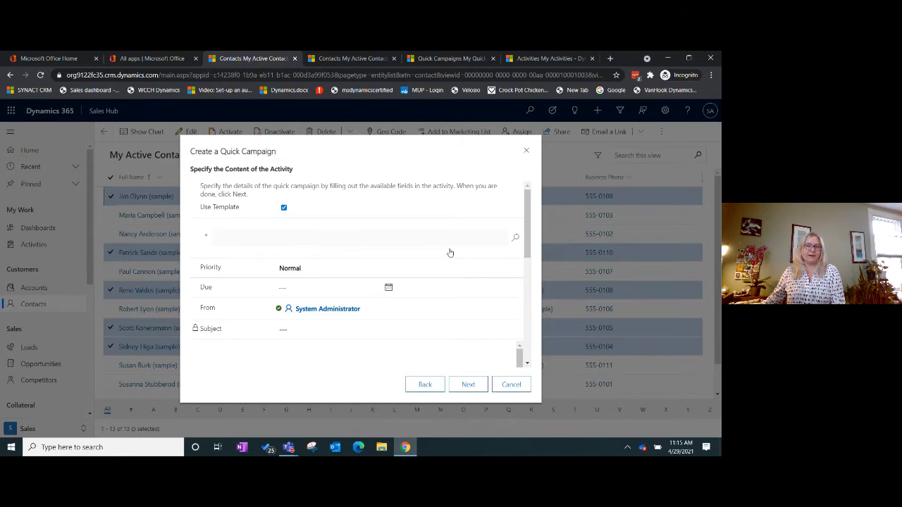
click(515, 239)
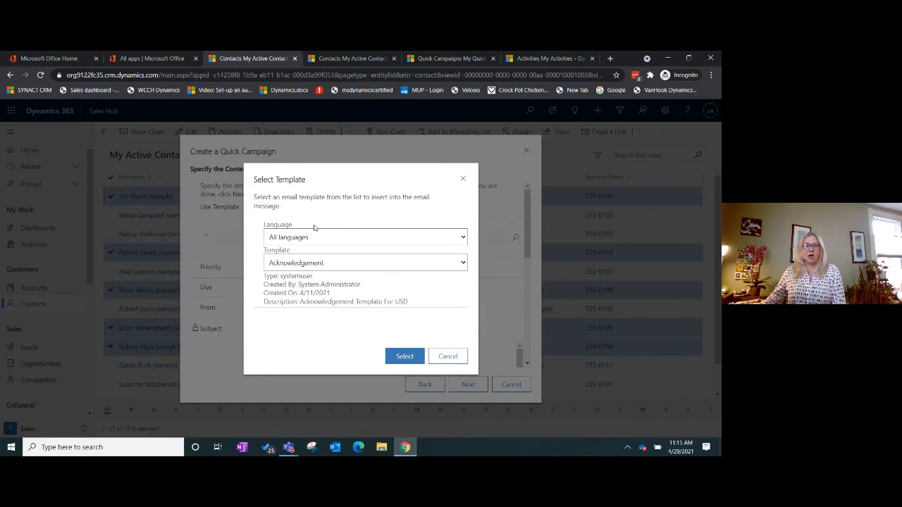
click(323, 263)
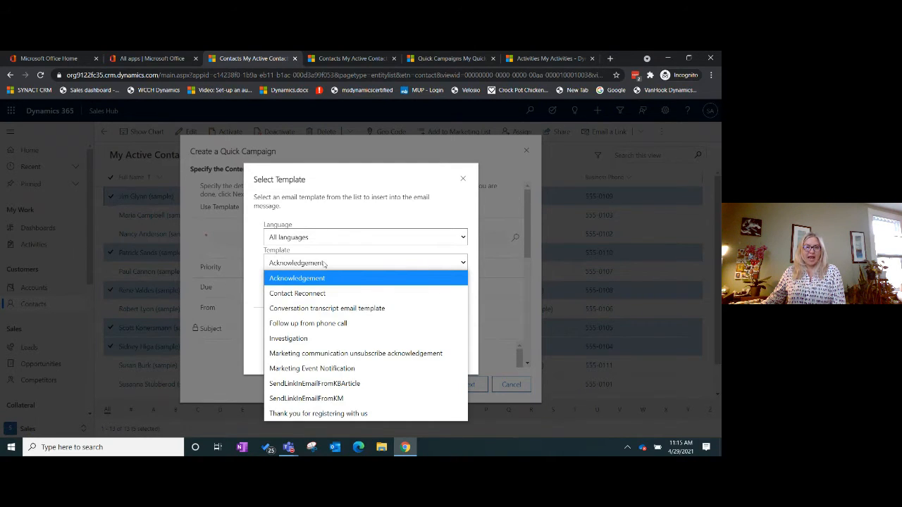
click(329, 325)
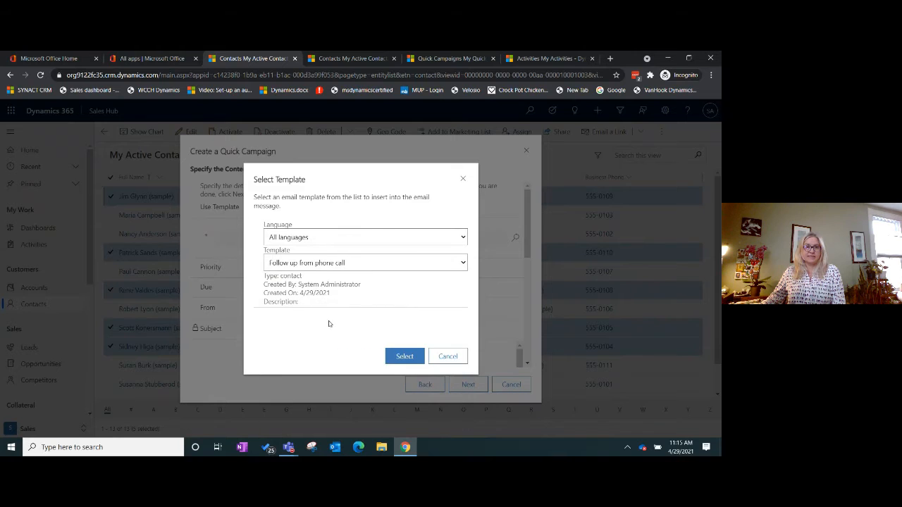
click(404, 357)
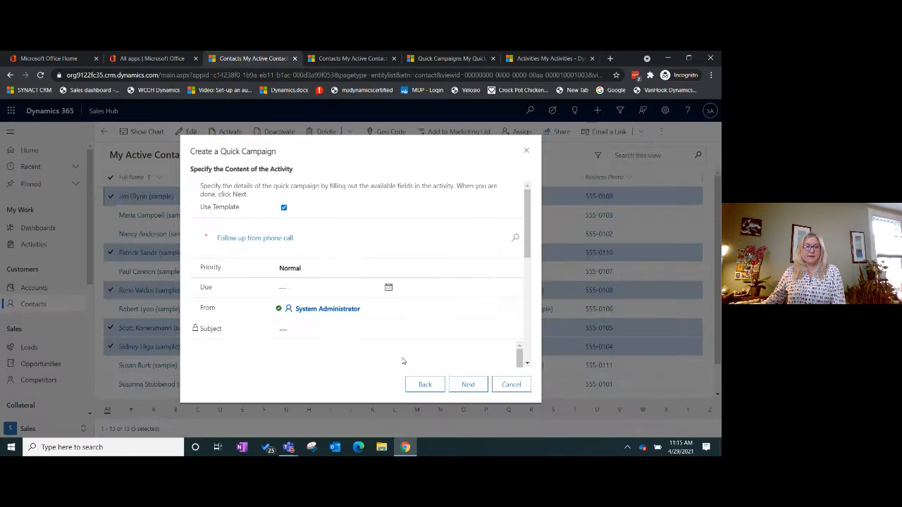
scroll(388, 293, down, 2)
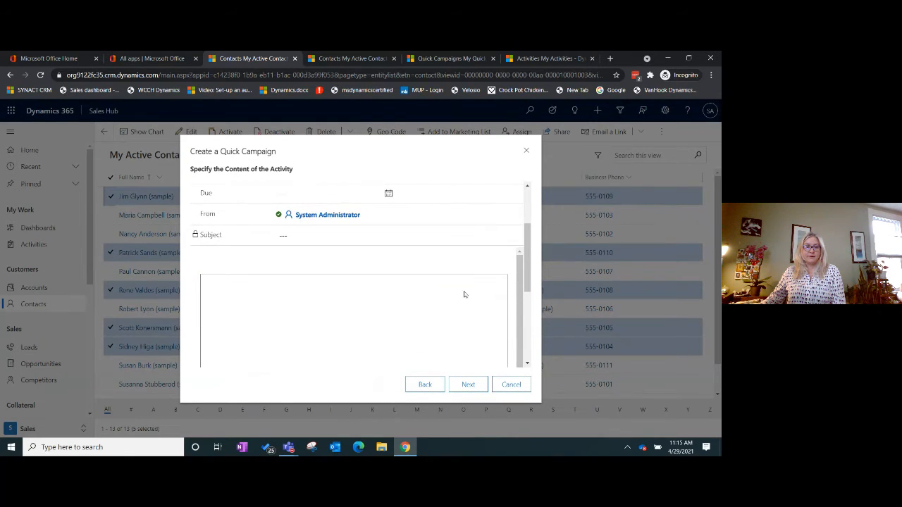
scroll(420, 287, up, 2)
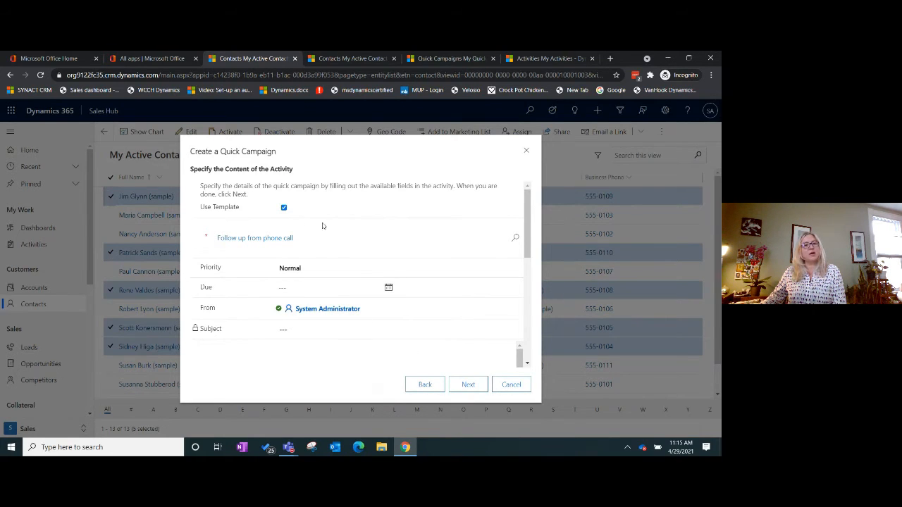
click(470, 387)
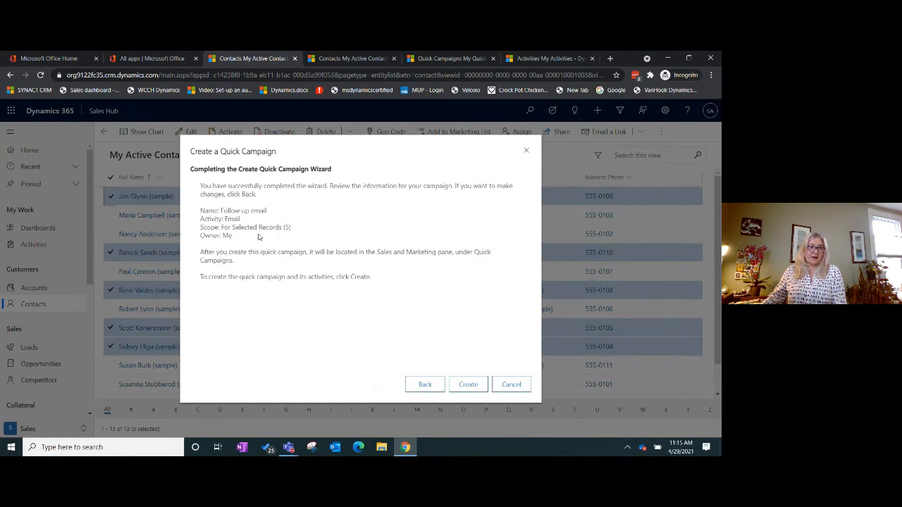
click(471, 386)
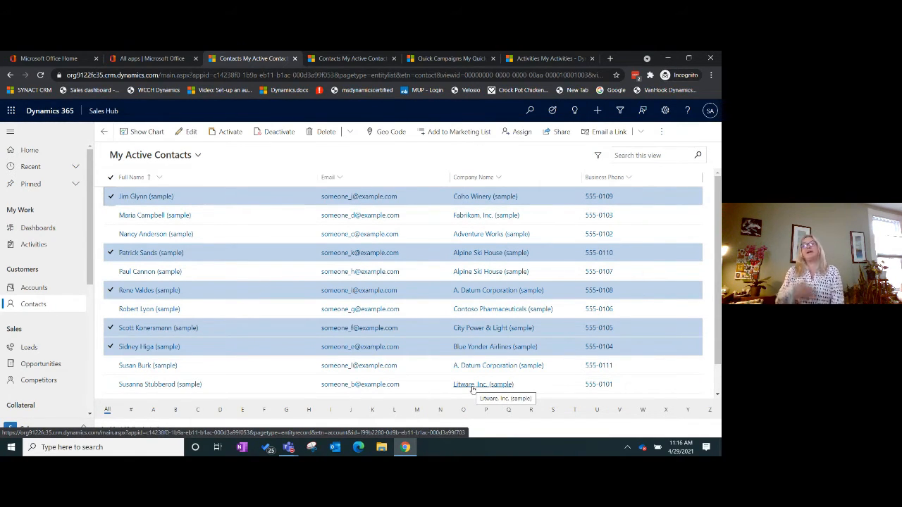
- Open the first selected contact's record and reload it to check the timeline for the campaign email
double_click(201, 197)
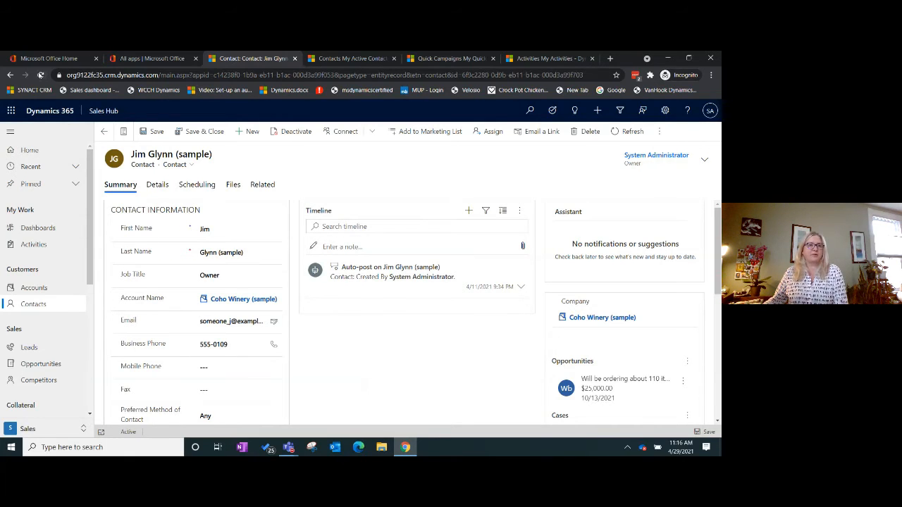
click(40, 75)
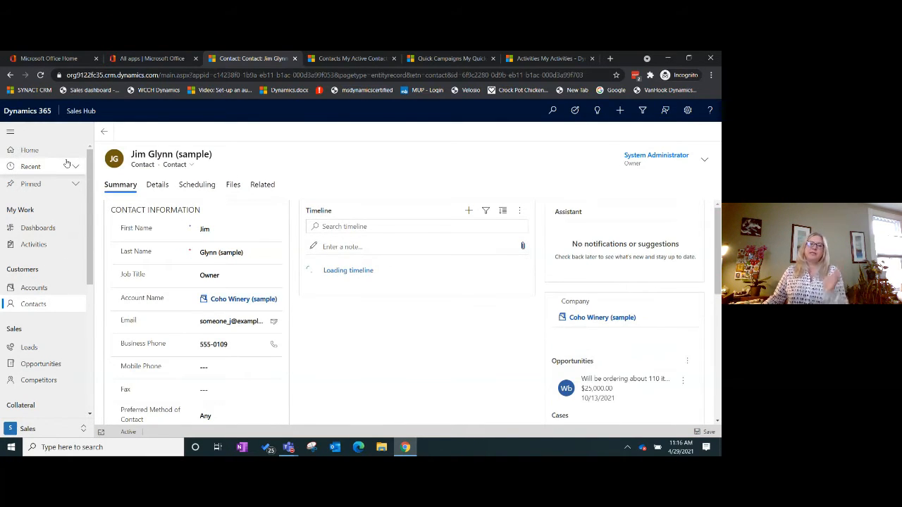
- Open the "Follow up email" campaign from My Quick Campaigns, examine its timeline emails and selected members, and close it
scroll(57, 244, down, 1)
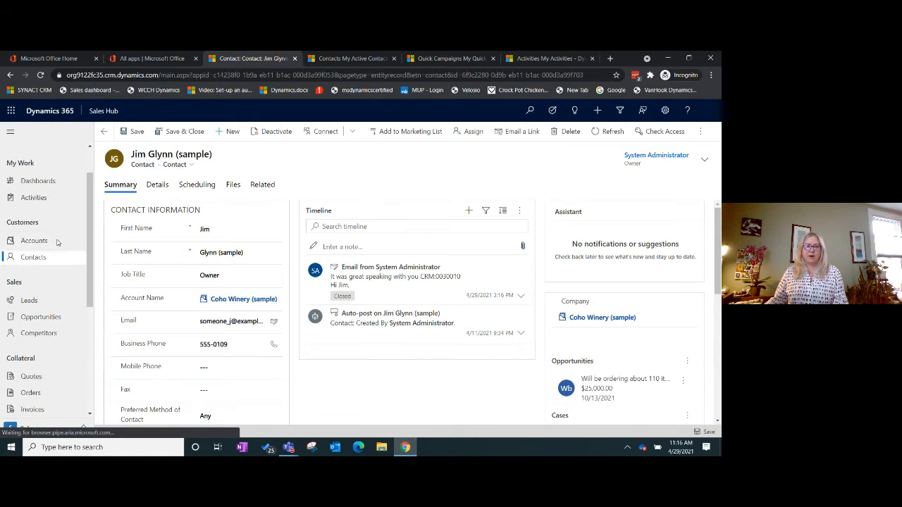
scroll(57, 245, down, 3)
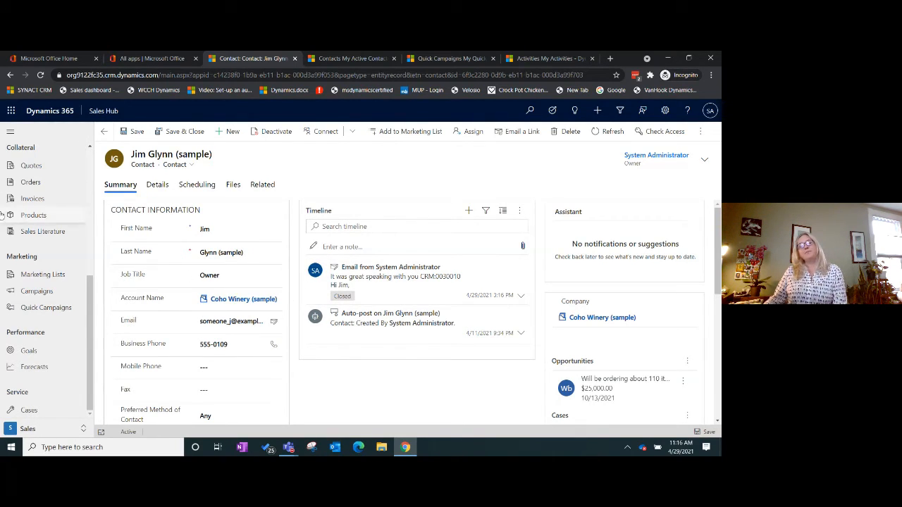
click(47, 308)
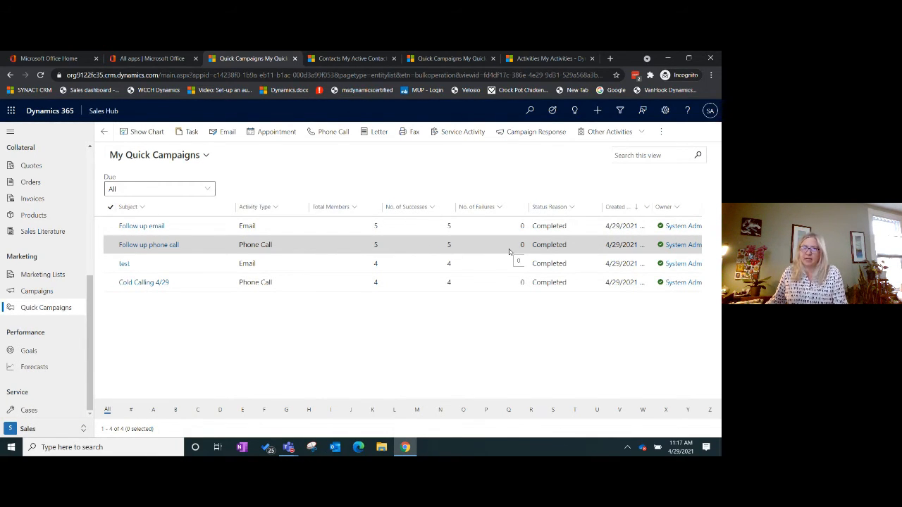
click(150, 229)
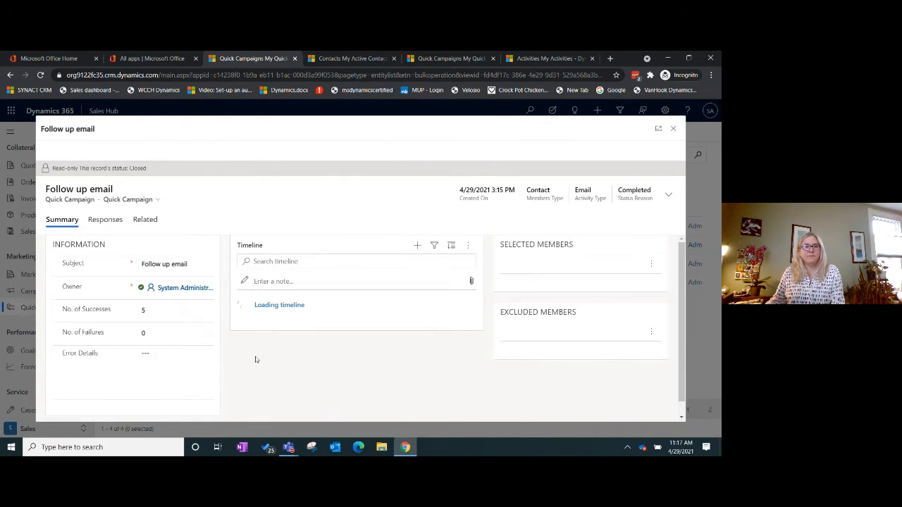
scroll(306, 269, down, 2)
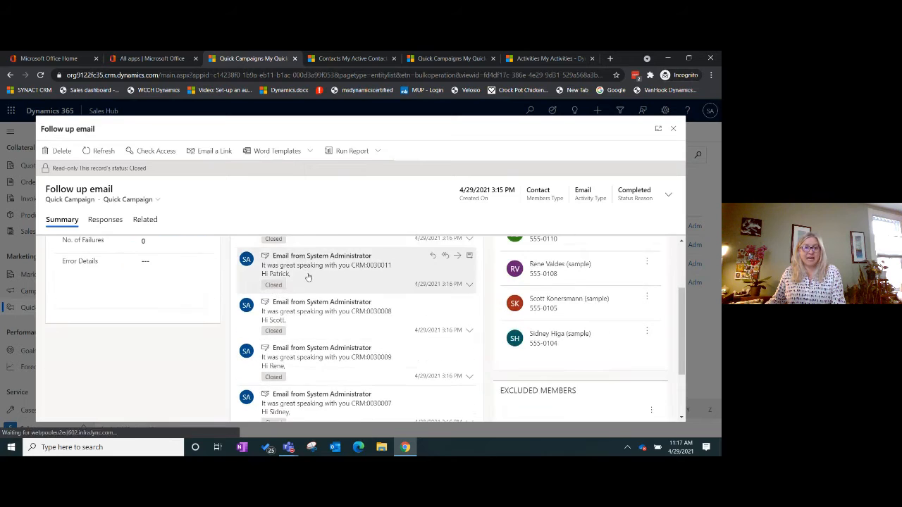
scroll(308, 275, up, 3)
scroll(347, 315, down, 1)
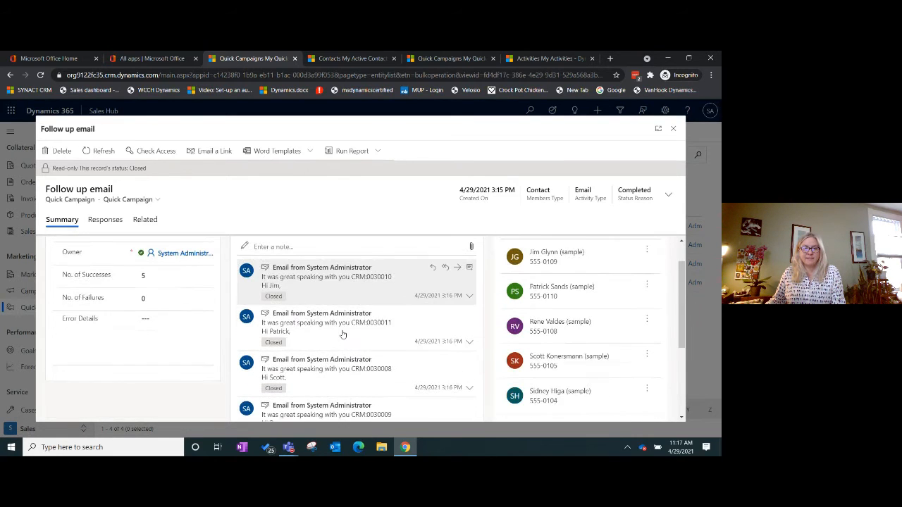
scroll(343, 325, down, 2)
scroll(342, 324, up, 1)
scroll(338, 338, down, 2)
scroll(354, 310, up, 3)
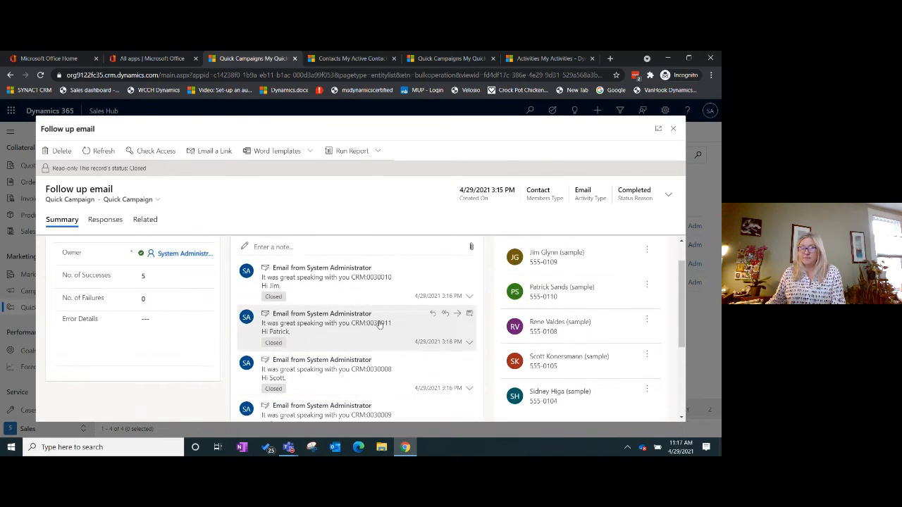
scroll(562, 292, up, 1)
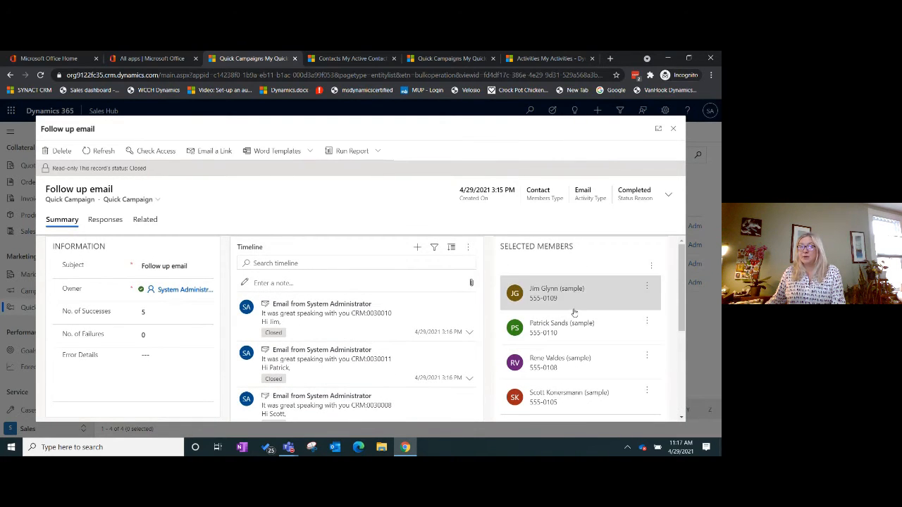
scroll(574, 303, down, 3)
scroll(574, 310, up, 5)
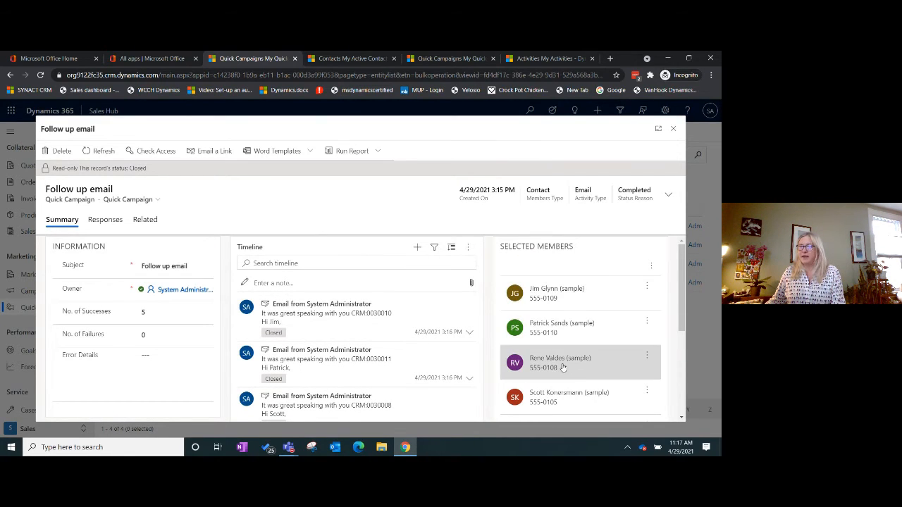
scroll(562, 367, down, 2)
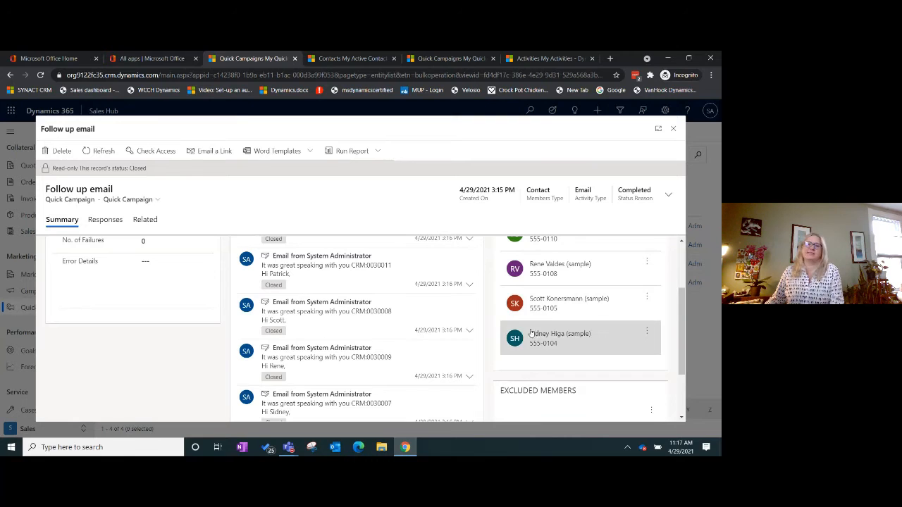
scroll(371, 341, down, 2)
scroll(371, 341, up, 5)
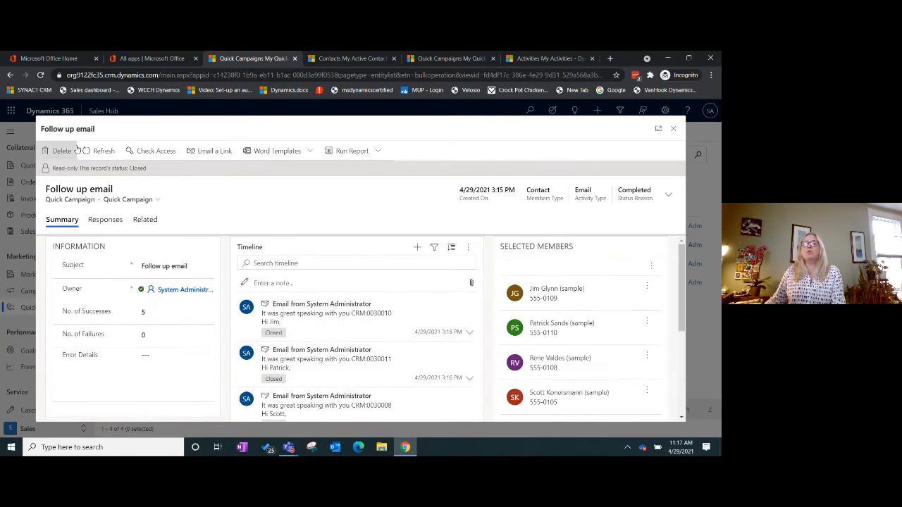
click(675, 131)
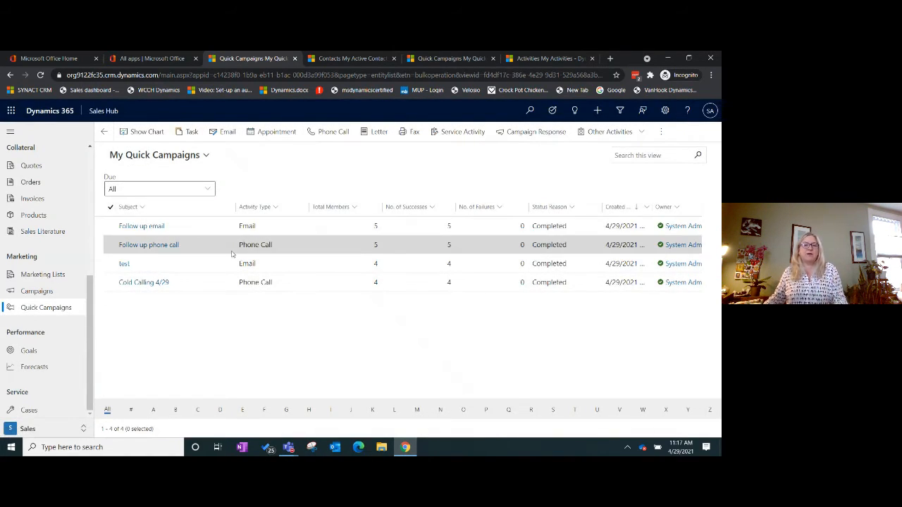
- Open the "Follow up phone call" quick campaign and examine its timeline phone calls, selected members and excluded members
click(167, 245)
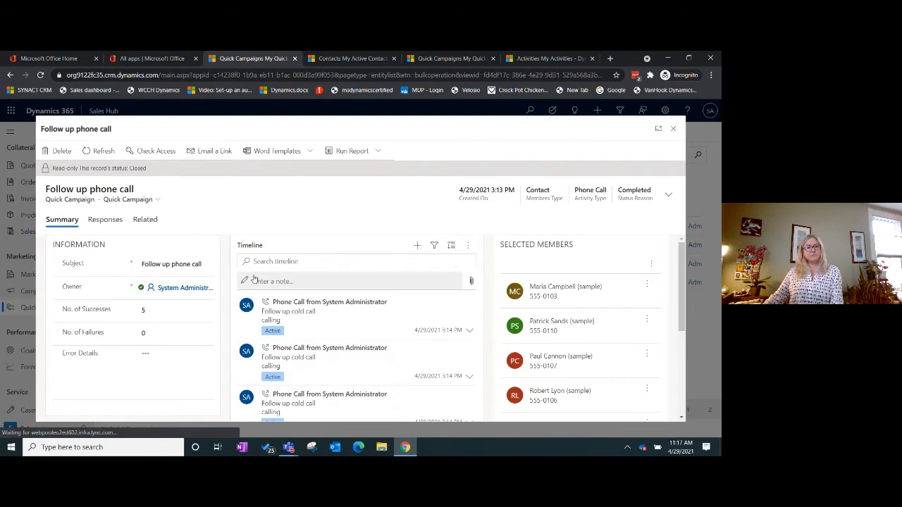
scroll(318, 311, down, 2)
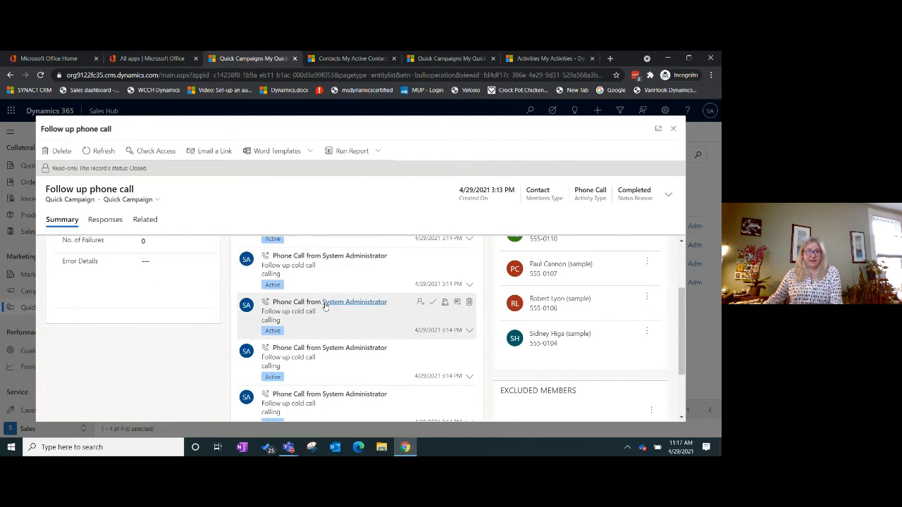
scroll(324, 308, down, 2)
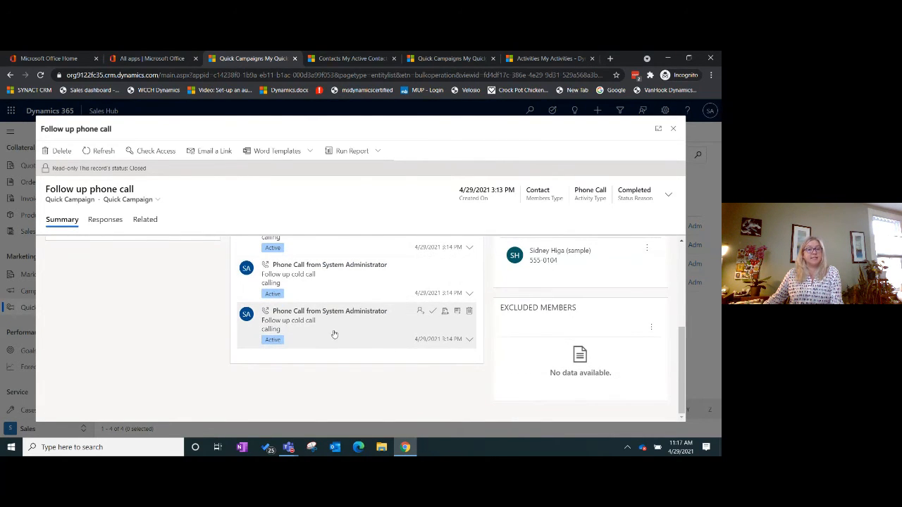
scroll(636, 277, up, 4)
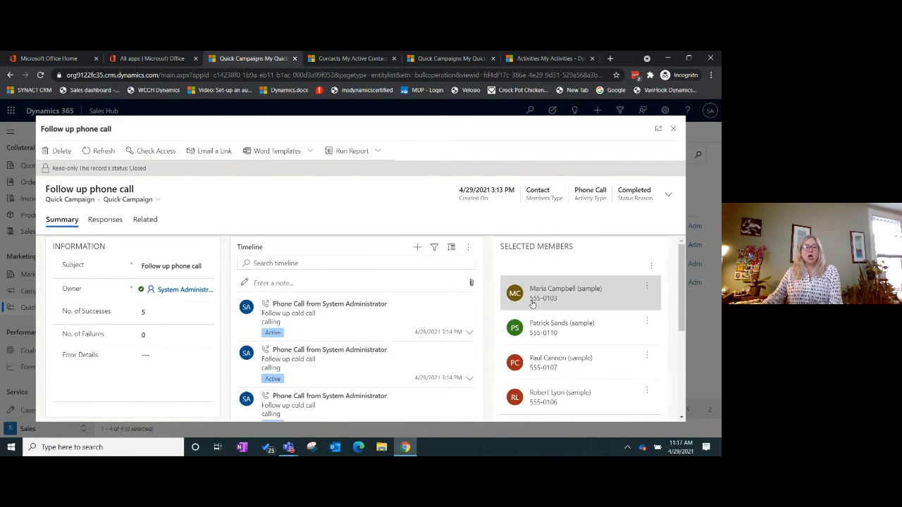
scroll(350, 303, down, 1)
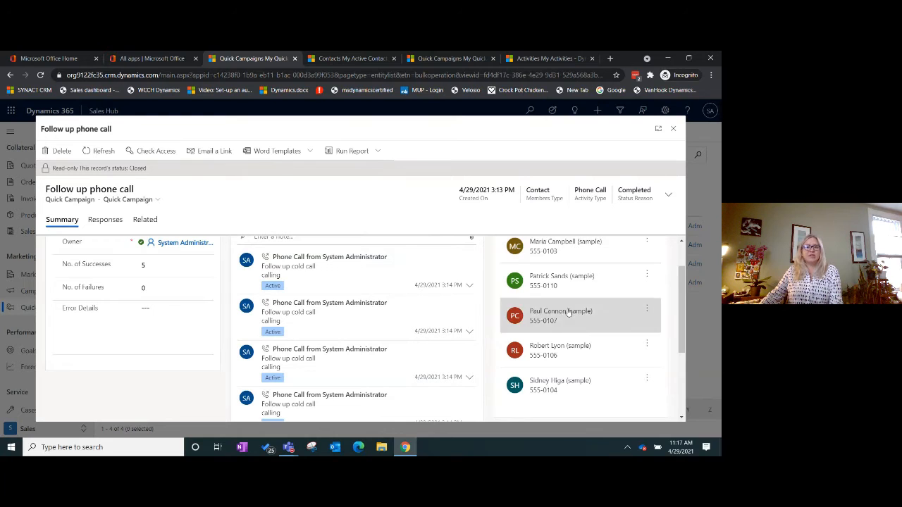
scroll(348, 342, up, 1)
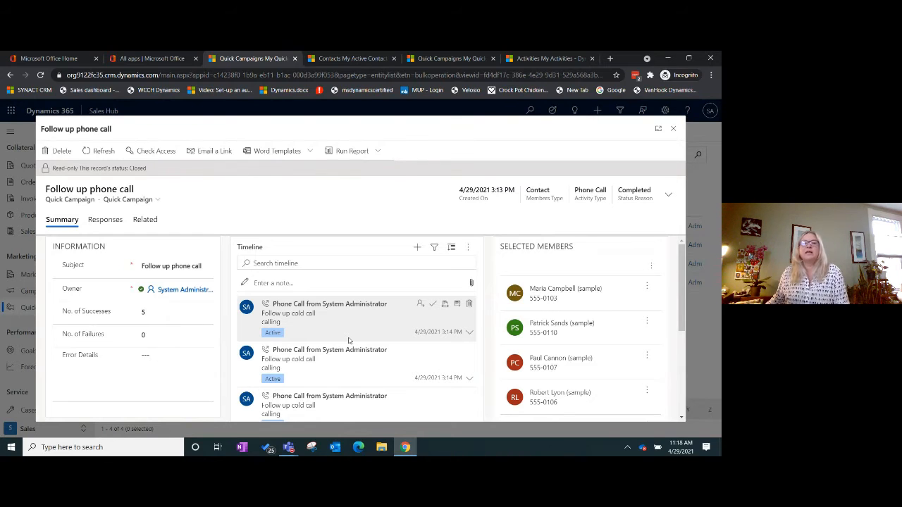
- Close the phone call campaign and sort My Activities by start date from newest to oldest
scroll(348, 341, down, 1)
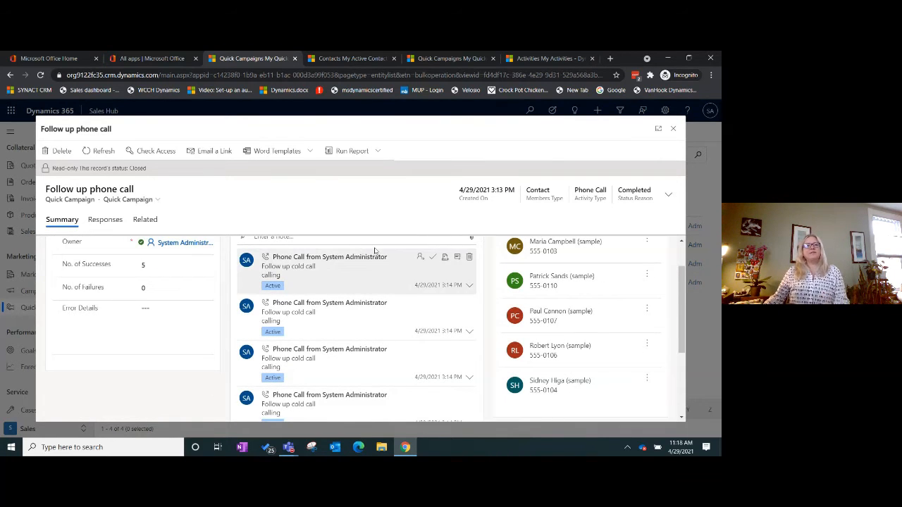
click(673, 129)
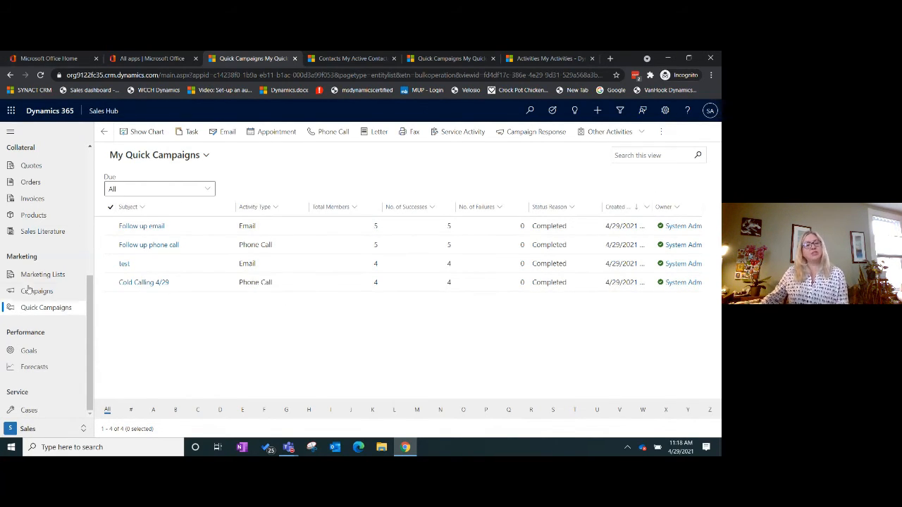
scroll(28, 289, up, 5)
click(28, 248)
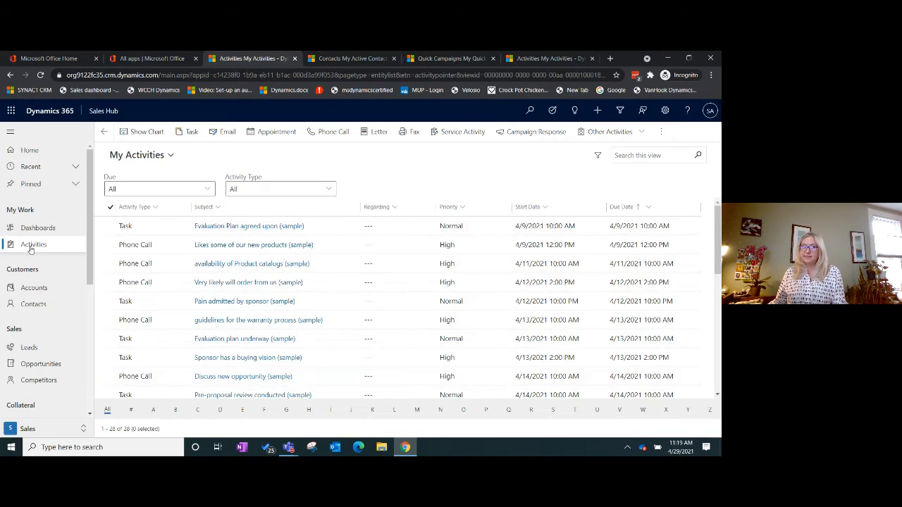
click(544, 209)
click(547, 224)
click(543, 211)
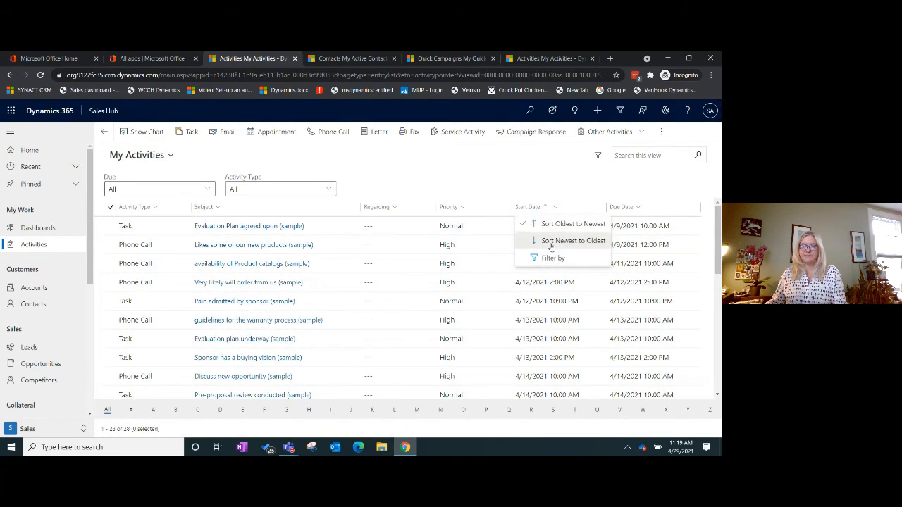
click(557, 240)
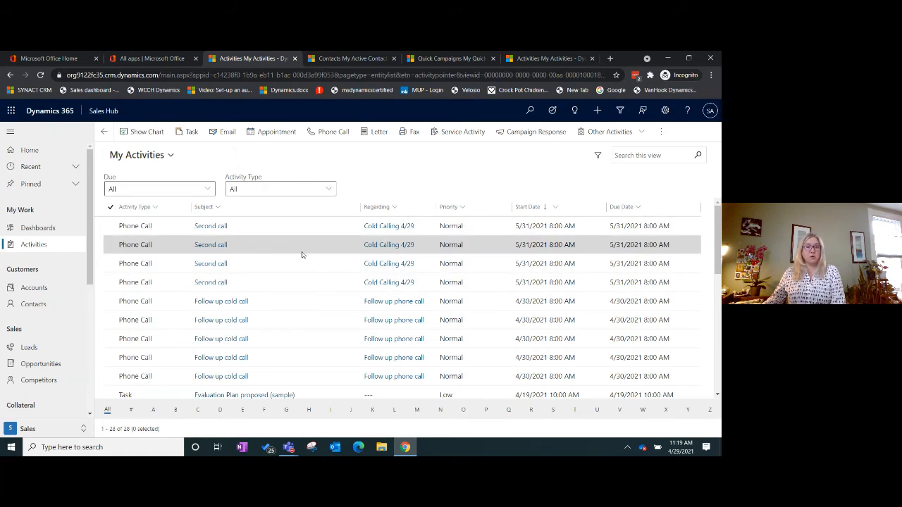
- Open the first "Follow up cold call" phone call, review its description and regarding campaign, and mark it complete
click(293, 301)
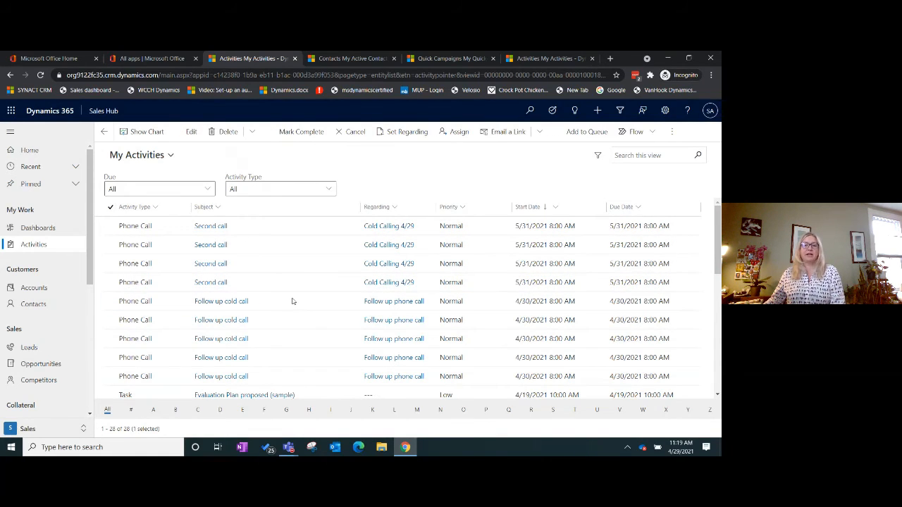
double_click(292, 300)
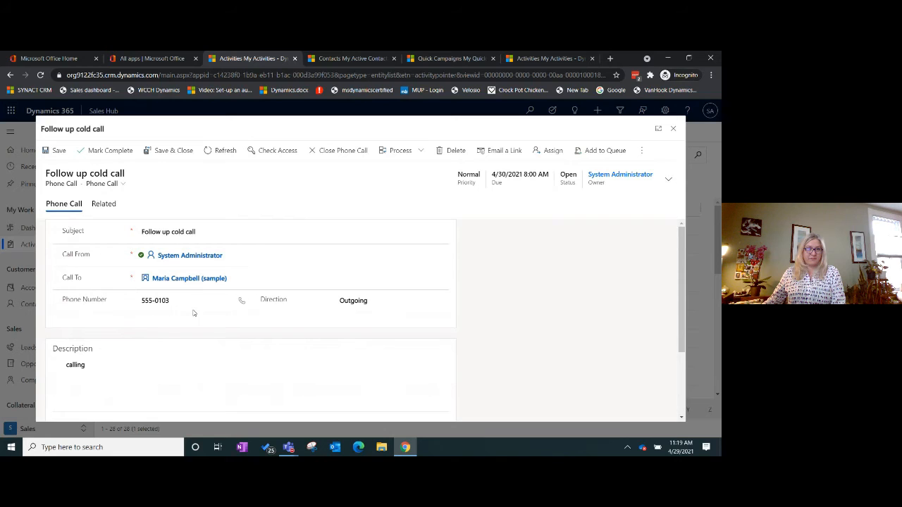
scroll(235, 349, down, 1)
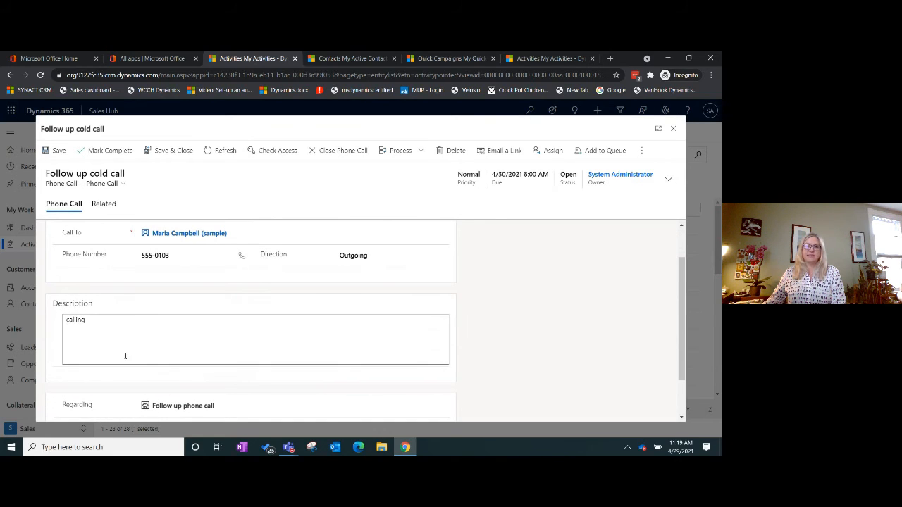
scroll(191, 353, down, 1)
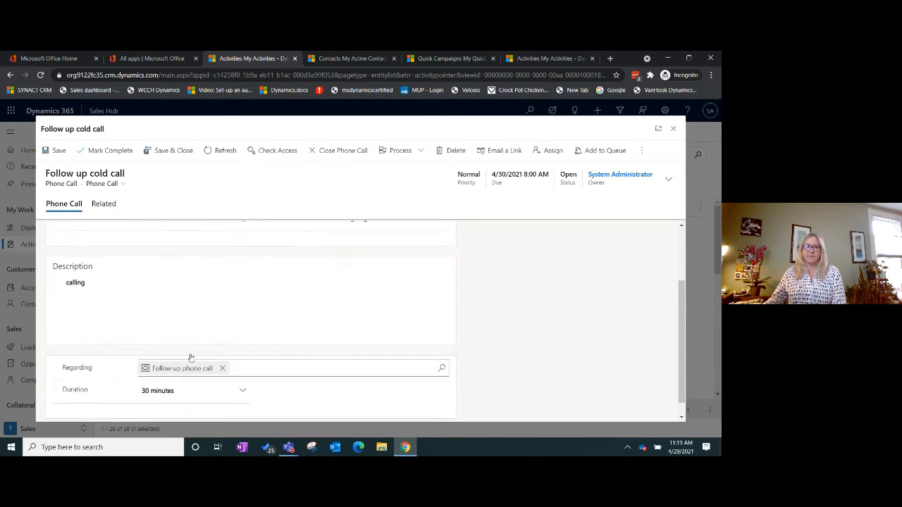
scroll(191, 358, up, 2)
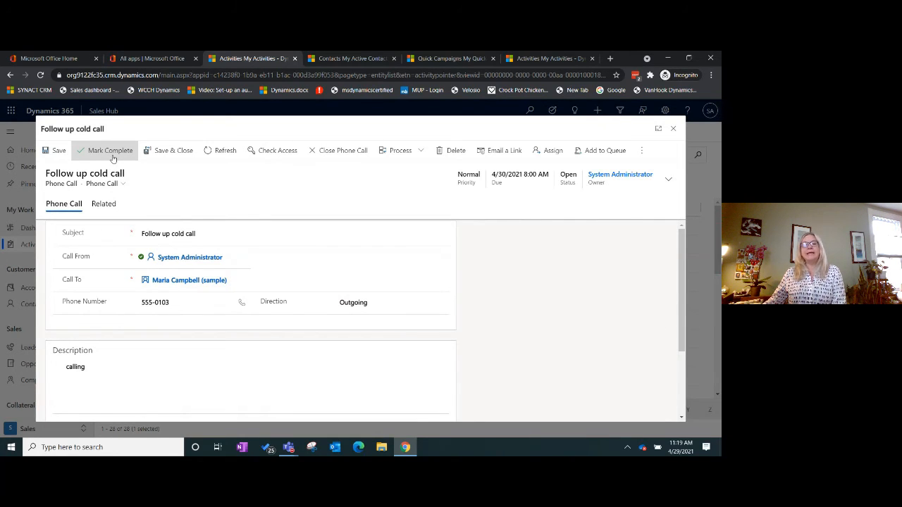
click(111, 151)
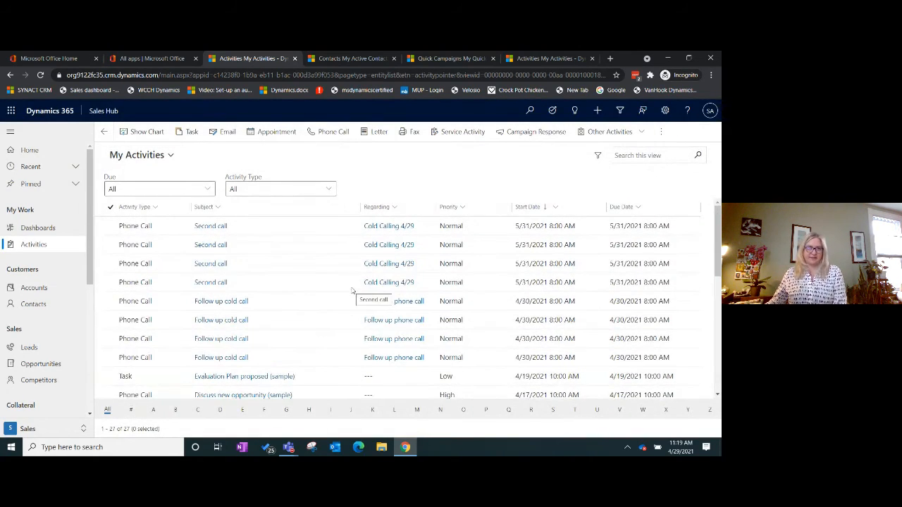
- Switch the activities list to the My Sent Emails view to look for the campaign emails
click(170, 155)
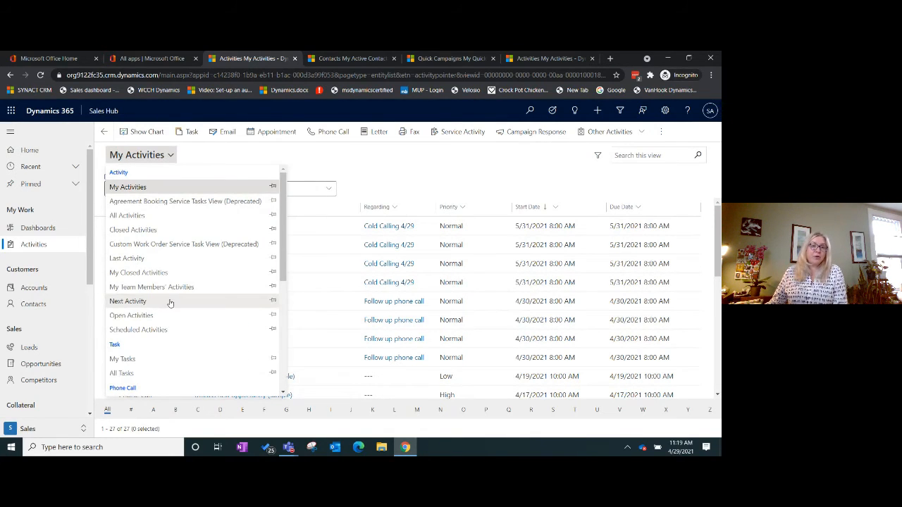
scroll(173, 296, down, 2)
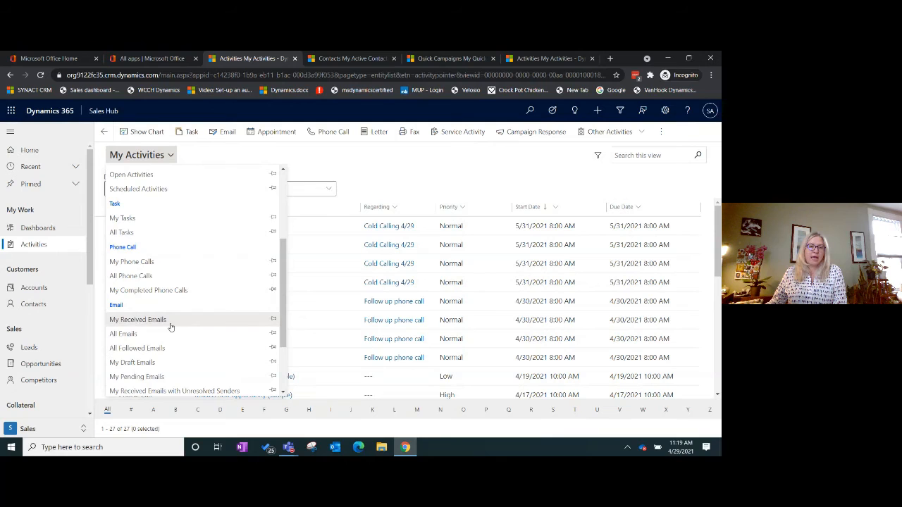
scroll(182, 327, down, 3)
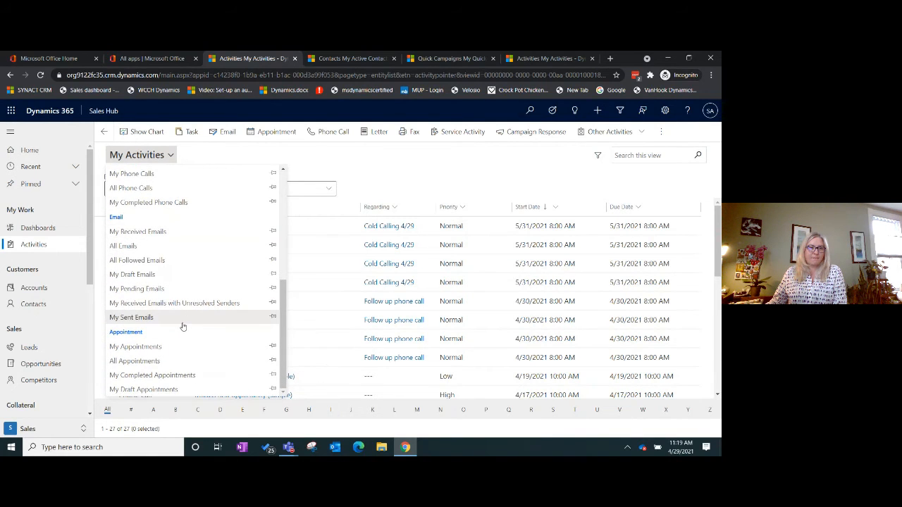
click(182, 325)
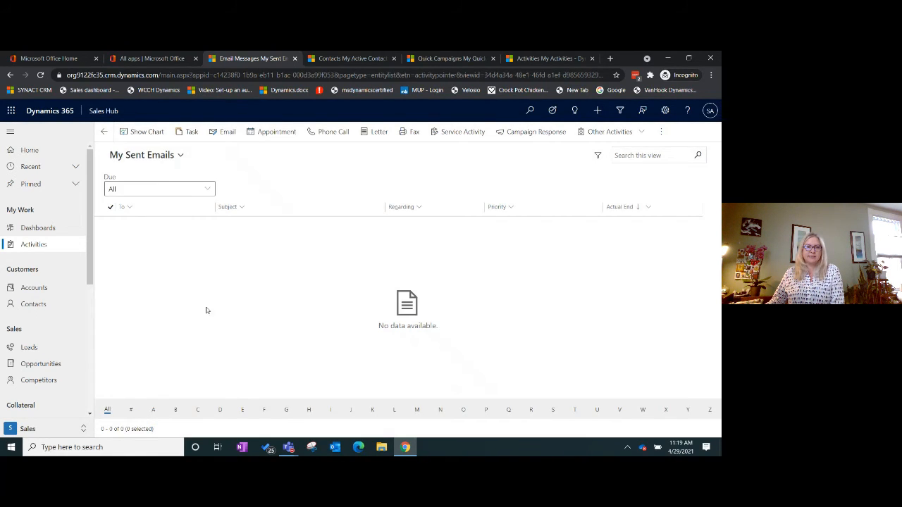
- Switch to the My Pending Emails view and examine the recipients, regarding campaigns and status reasons of the emails
click(169, 160)
scroll(177, 365, down, 3)
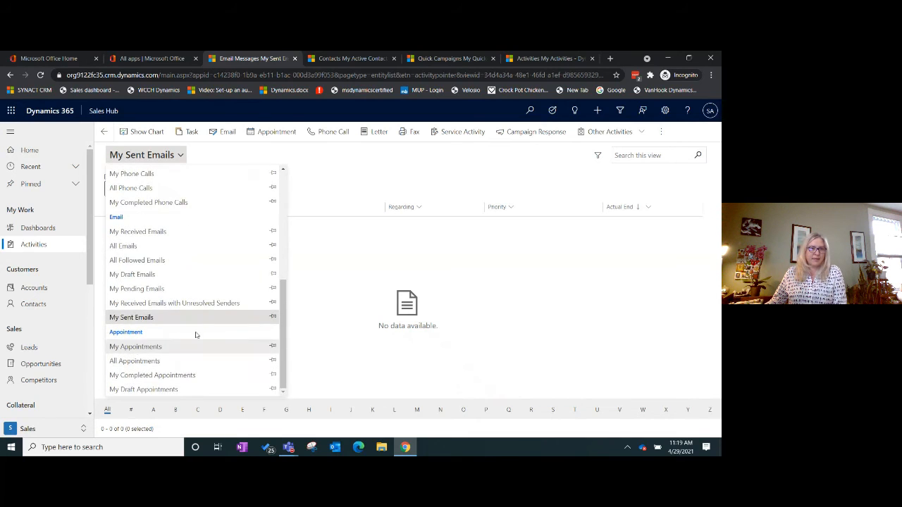
click(187, 300)
click(172, 159)
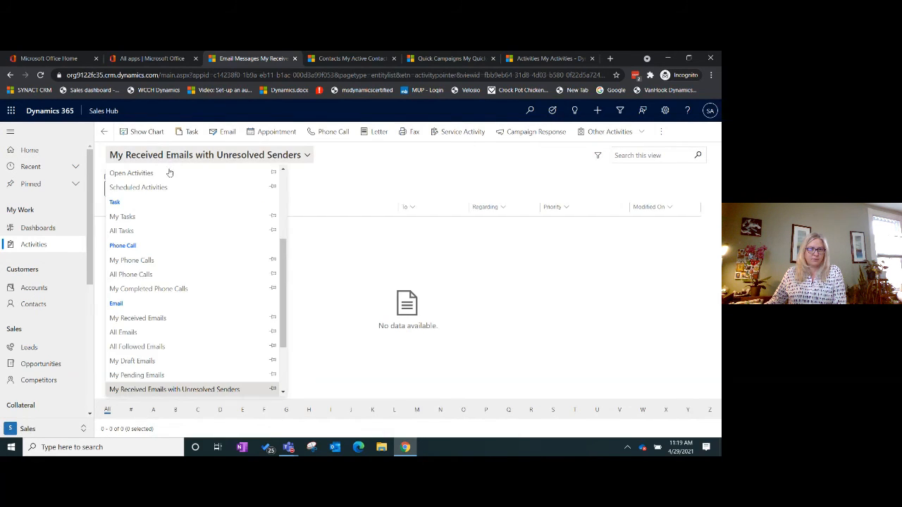
scroll(170, 362, down, 1)
click(169, 329)
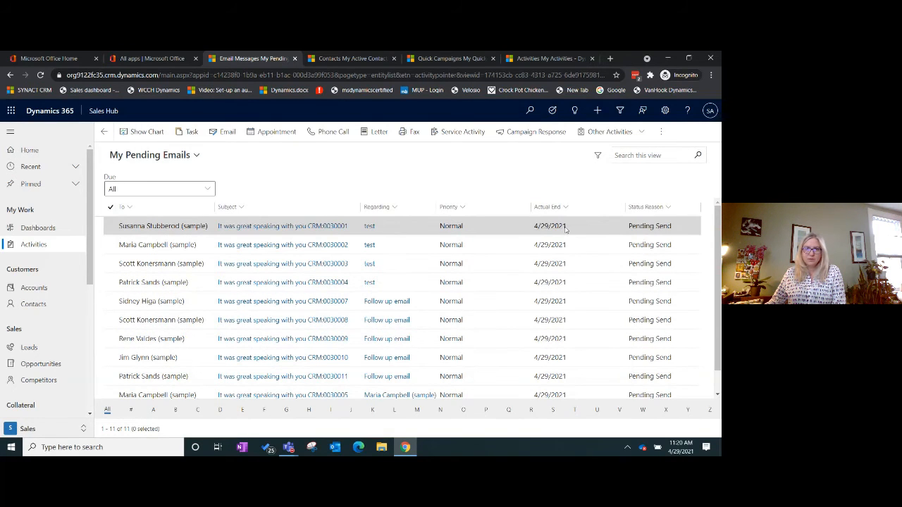
scroll(290, 247, down, 1)
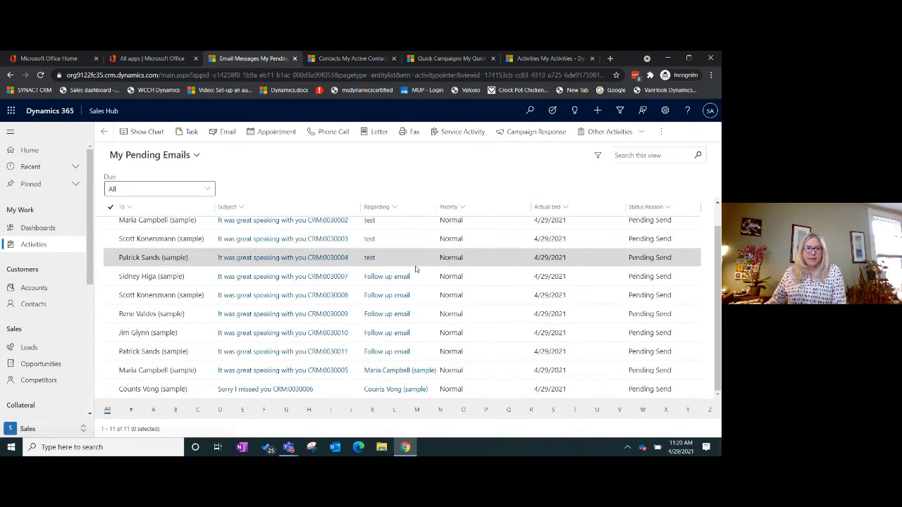
scroll(416, 268, up, 1)
scroll(383, 303, down, 1)
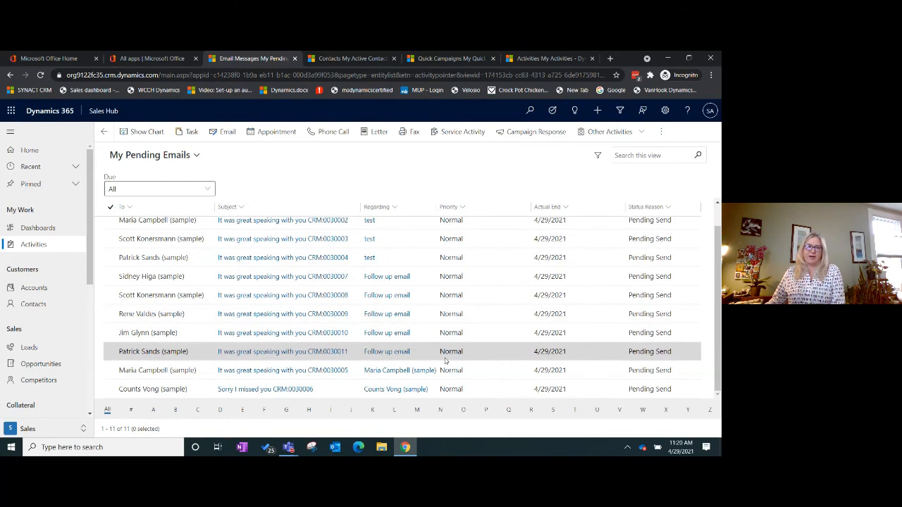
- Open the first pending email regarding the "Follow up email" campaign, review its details and close it
double_click(438, 279)
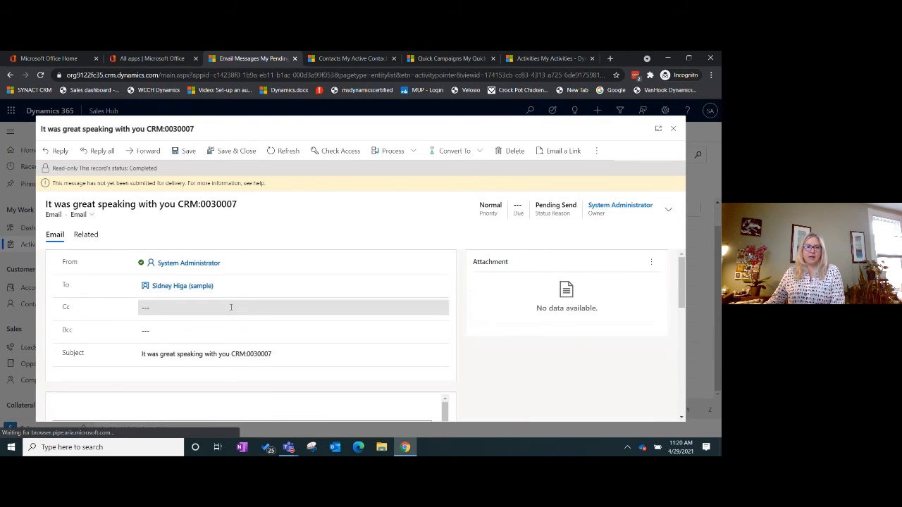
scroll(236, 331, down, 3)
scroll(268, 363, up, 3)
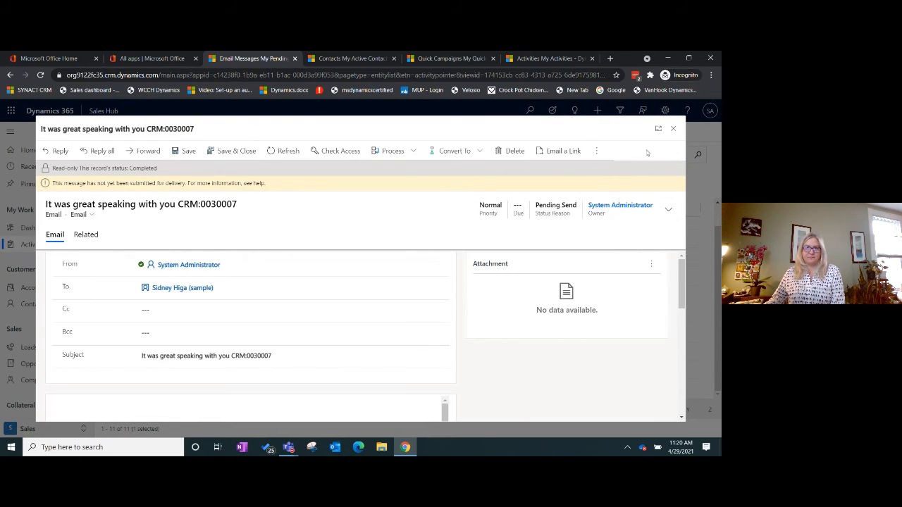
click(672, 131)
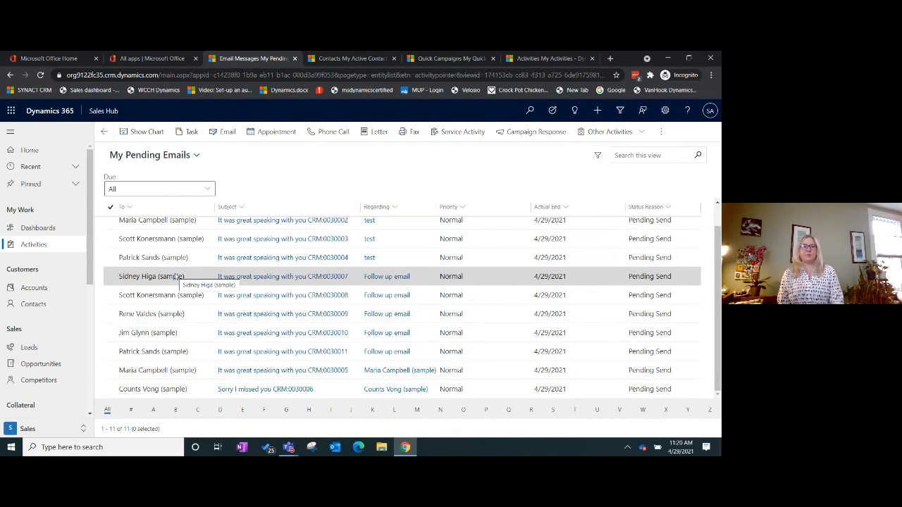
- Reopen the first pending "Follow up email" campaign email and go to its recipient's contact record to view the timeline
click(248, 278)
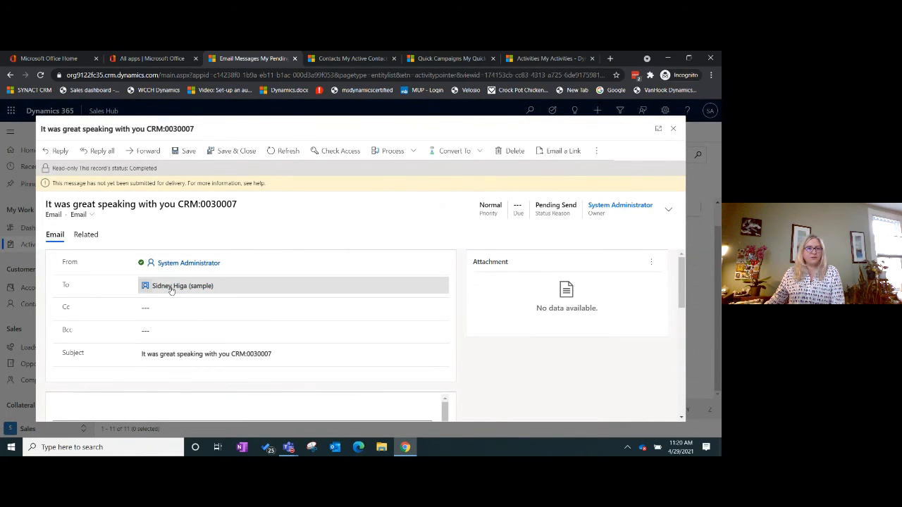
click(171, 287)
click(379, 321)
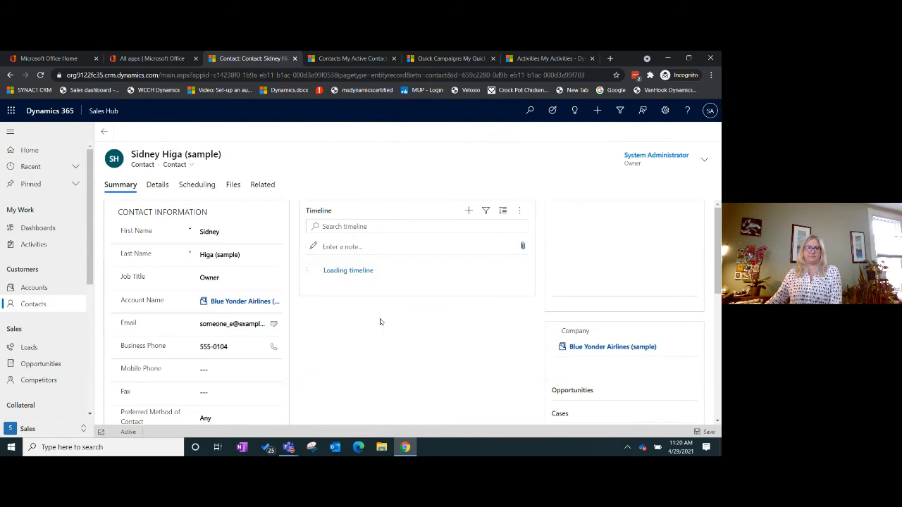